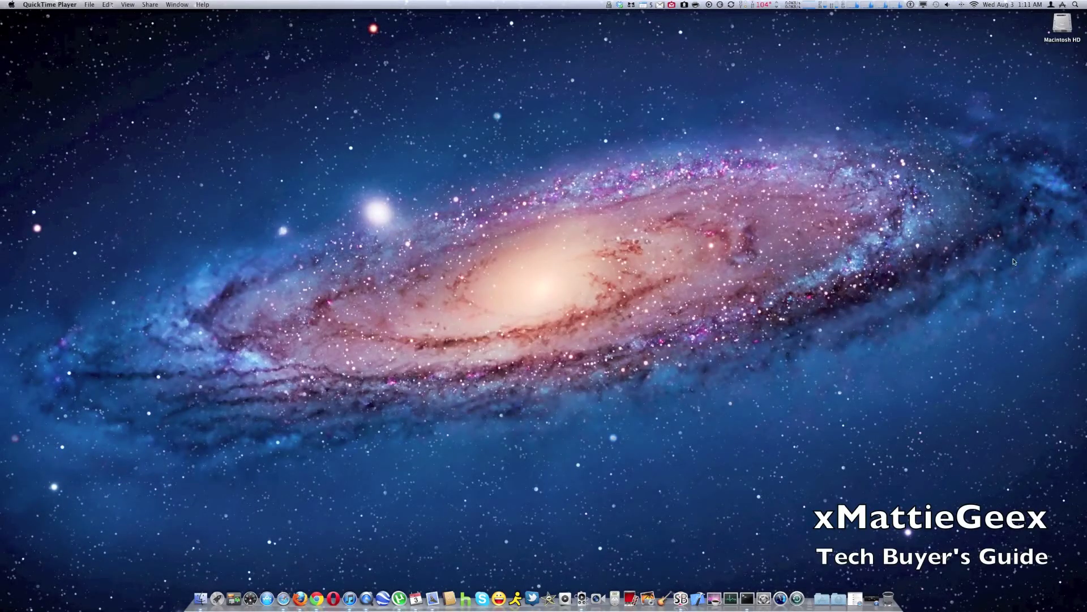
Step: Launch LockScreen2 from the Applications stack and slide the current passpattern to reach Preferences
left_click(821, 598)
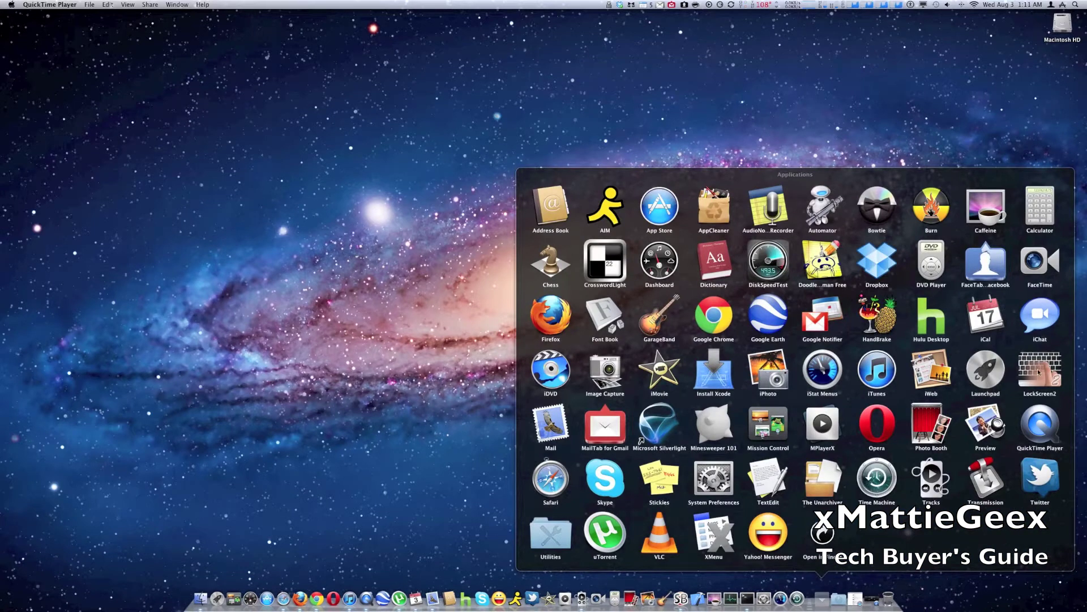
left_click(1039, 372)
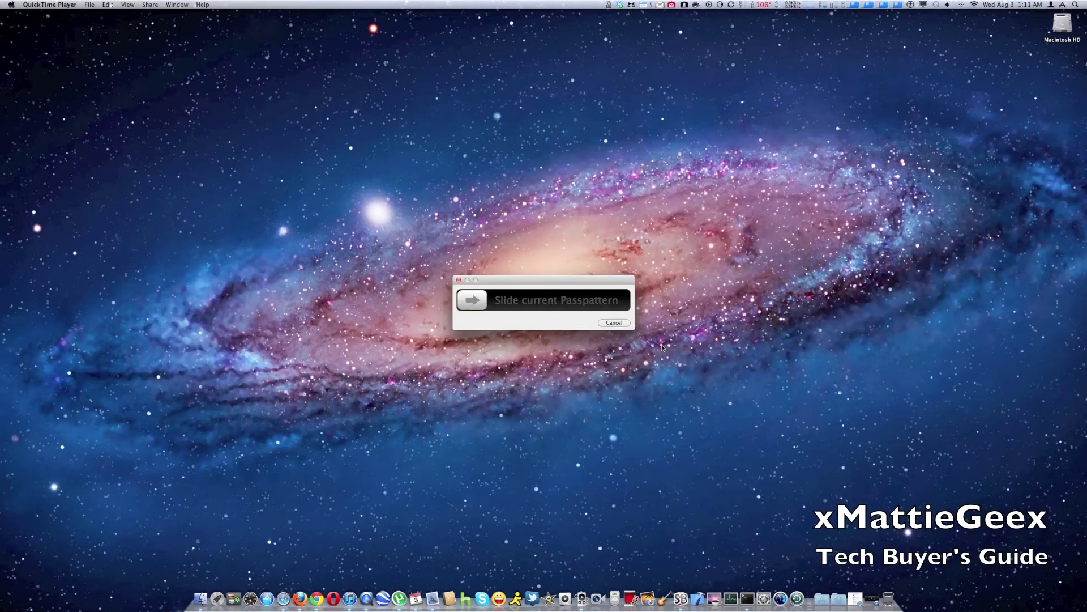
left_click_drag(472, 300, 612, 300)
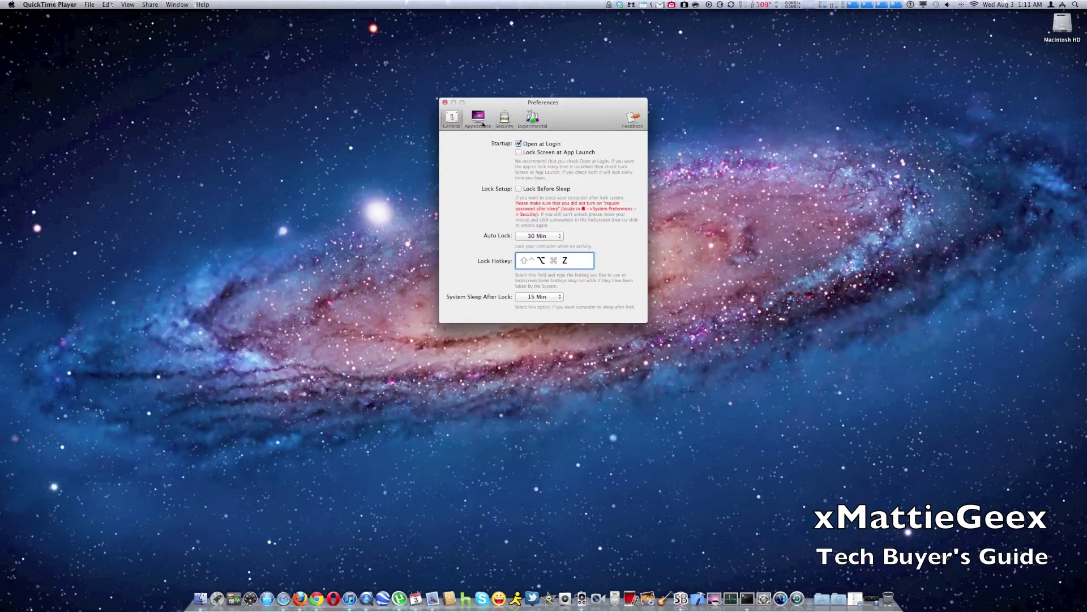
Step: Launch App Store and use Mission Control to bring the Lock Screen 2 Preferences forward
left_click(266, 598)
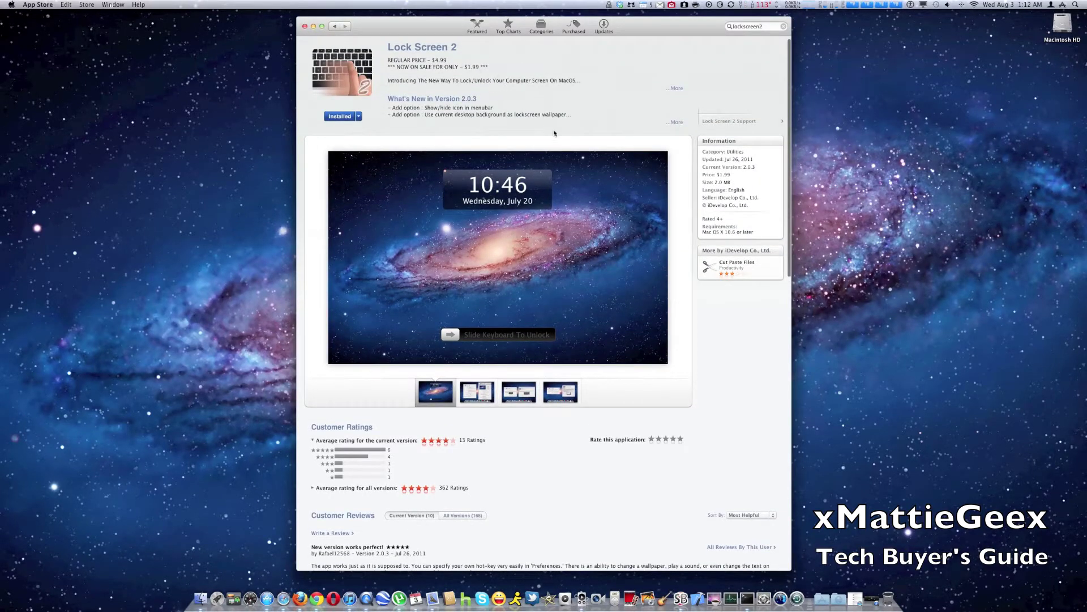
key("ctrl+Up")
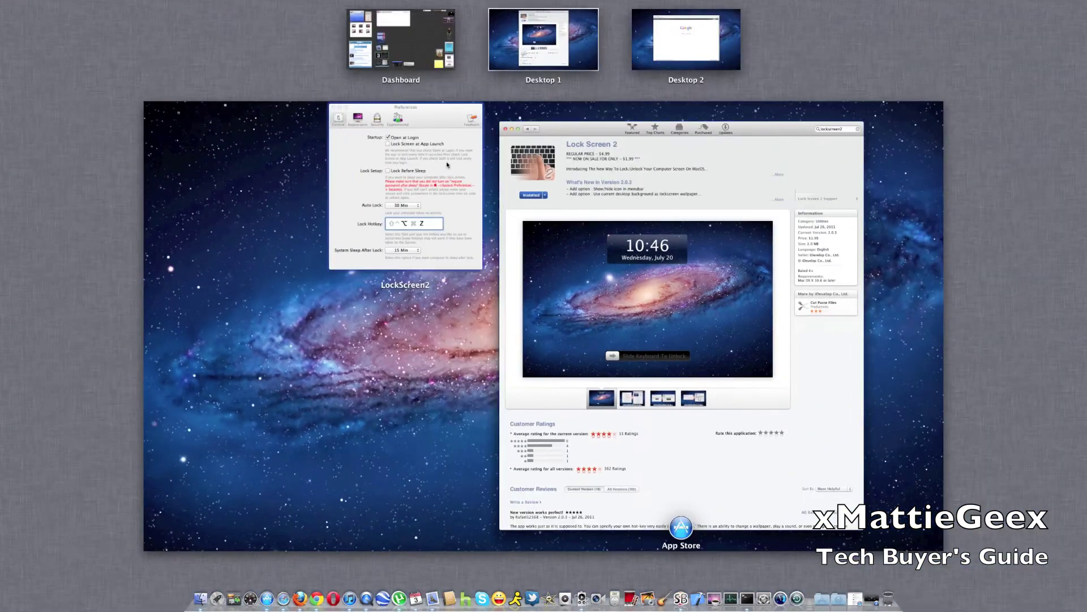
left_click(447, 165)
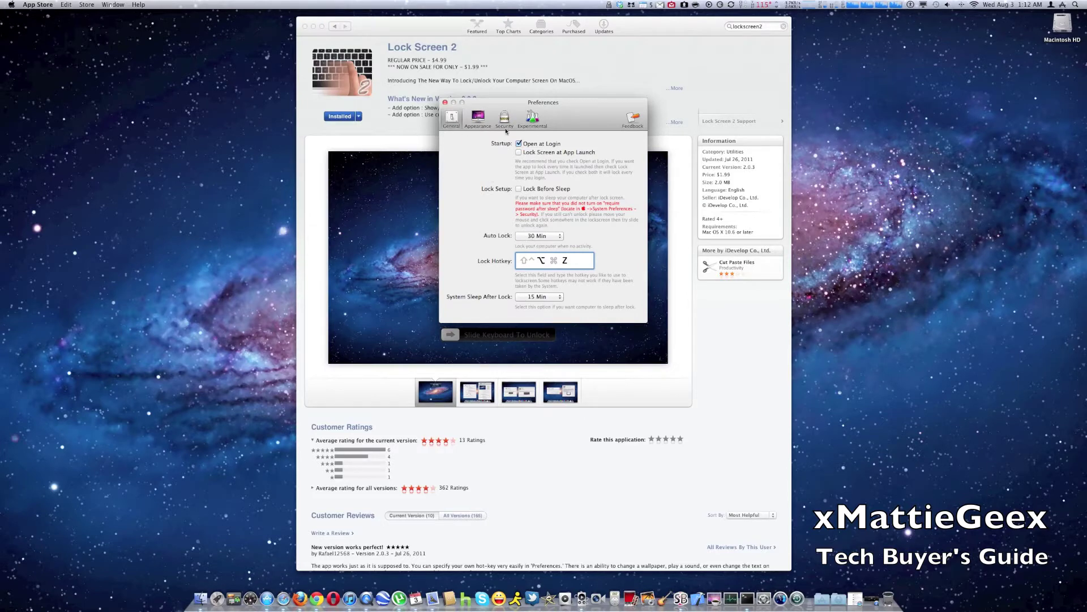
Step: Turn on Open at Login and keep Auto Lock at 30 Min and sleep after lock at 15 Min
left_click(518, 143)
left_click(523, 238)
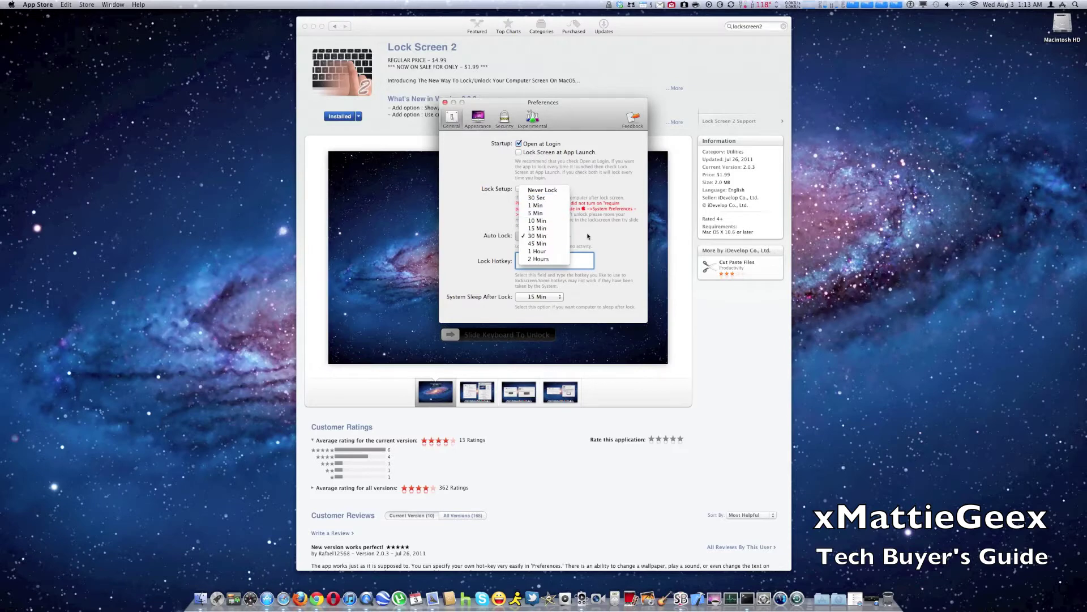
left_click(531, 265)
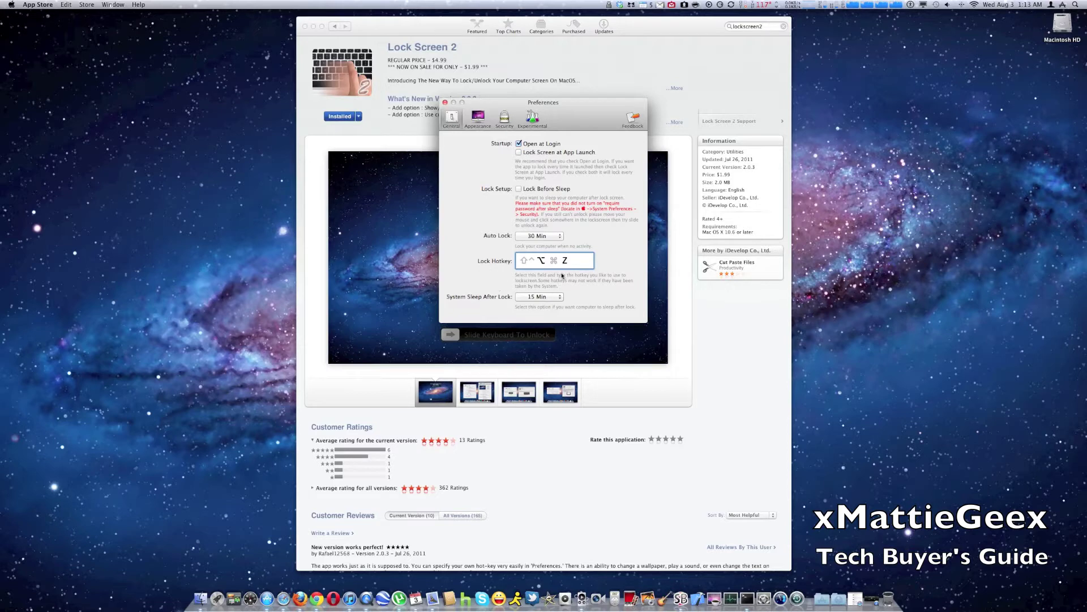
left_click(530, 298)
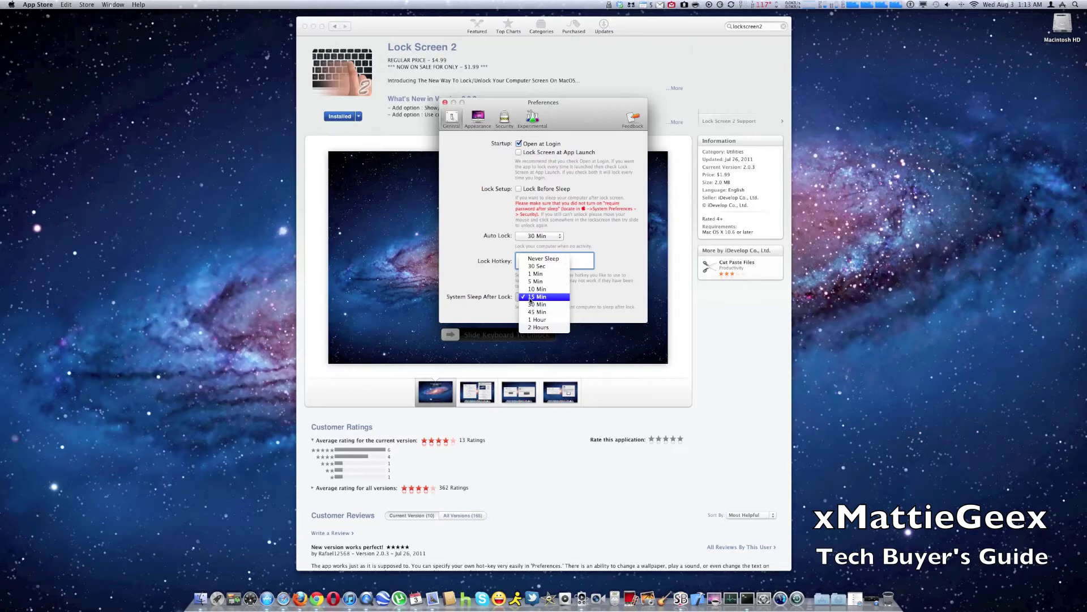
left_click(485, 290)
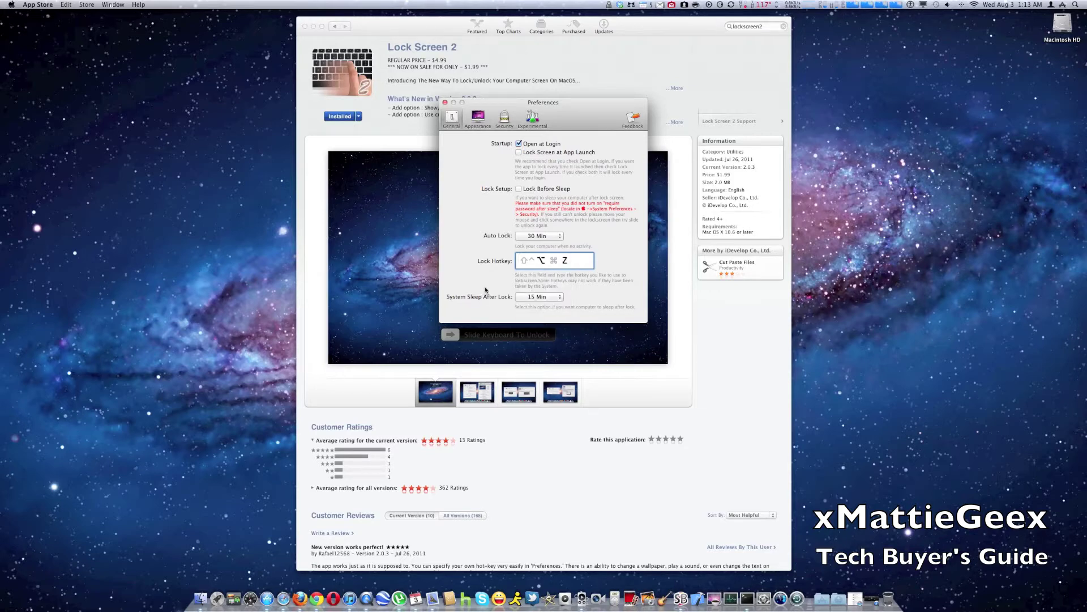
Step: On the Appearance settings, raise the volume, test-lock with Ctrl+Cmd+L, then slide to unlock
left_click(479, 120)
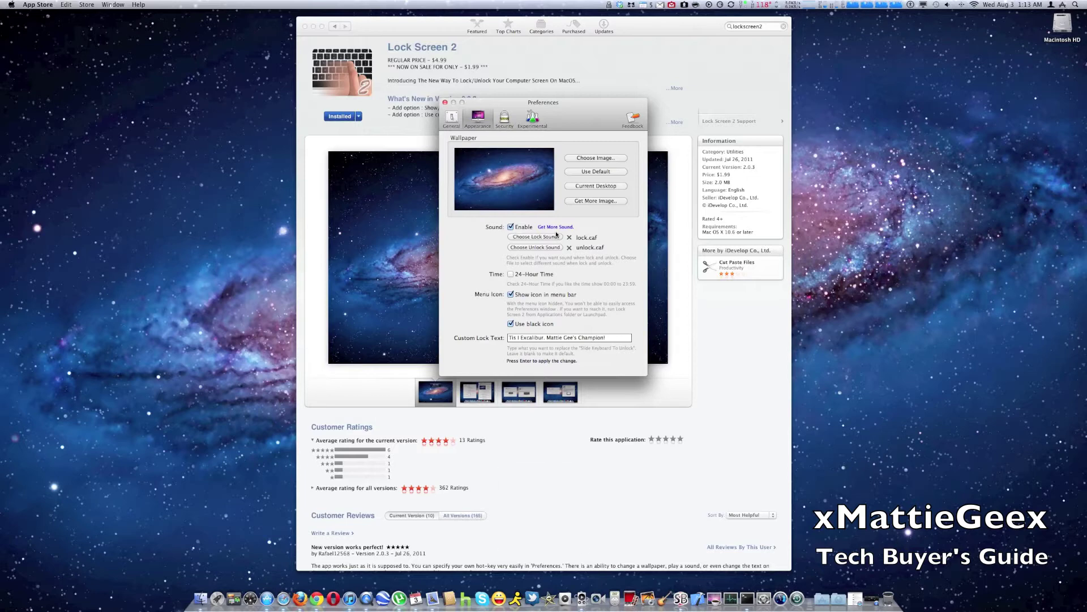
key("XF86AudioRaiseVolume")
key("XF86AudioRaiseVolume")
key("XF86AudioRaiseVolume")
key("XF86AudioRaiseVolume")
key("XF86AudioRaiseVolume")
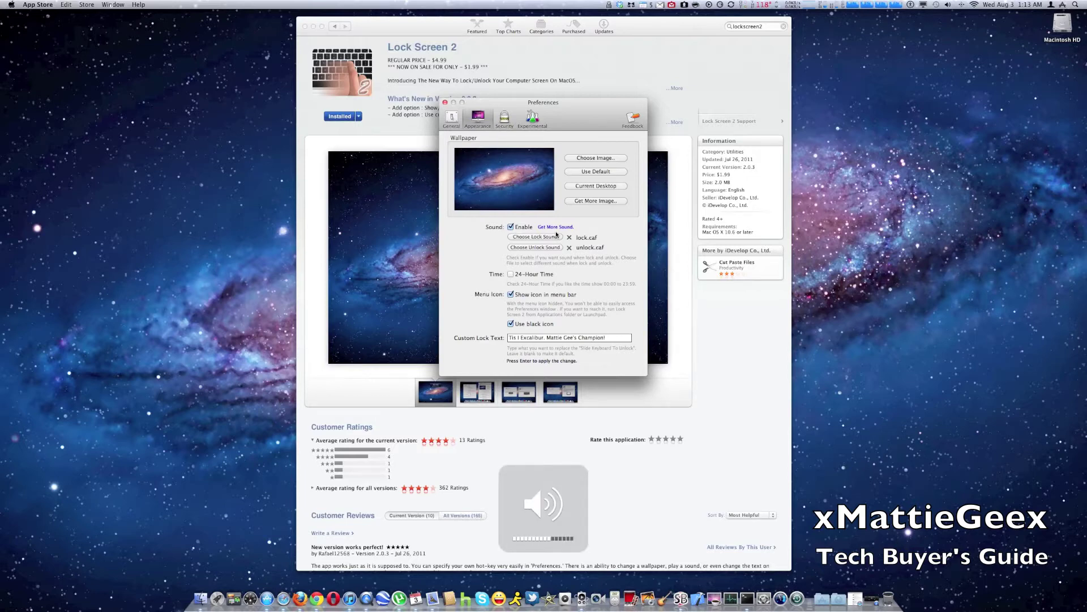
key("ctrl+super+l")
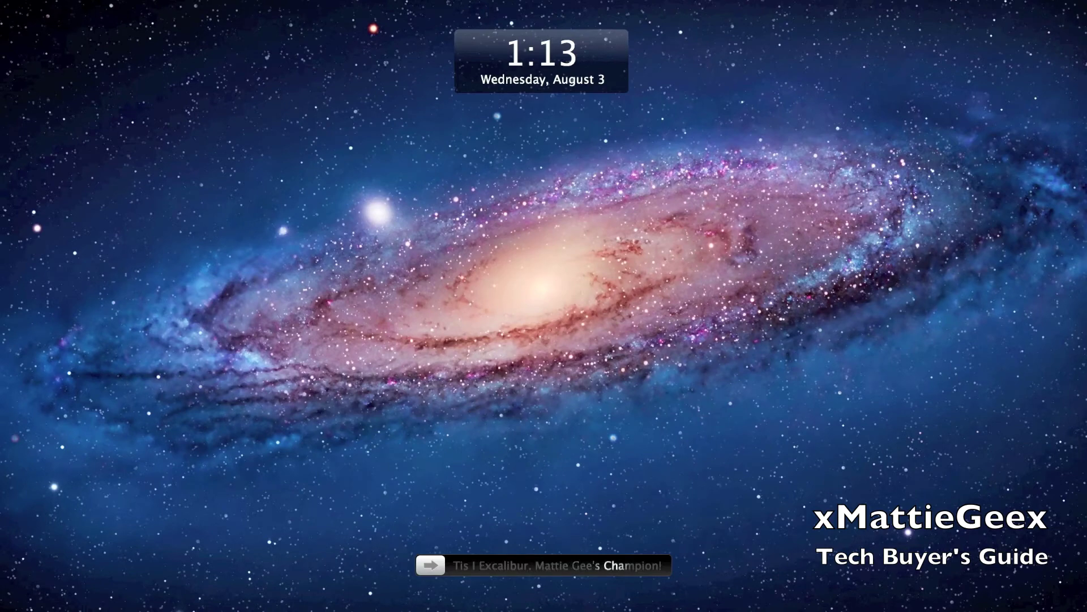
left_click_drag(430, 565, 657, 564)
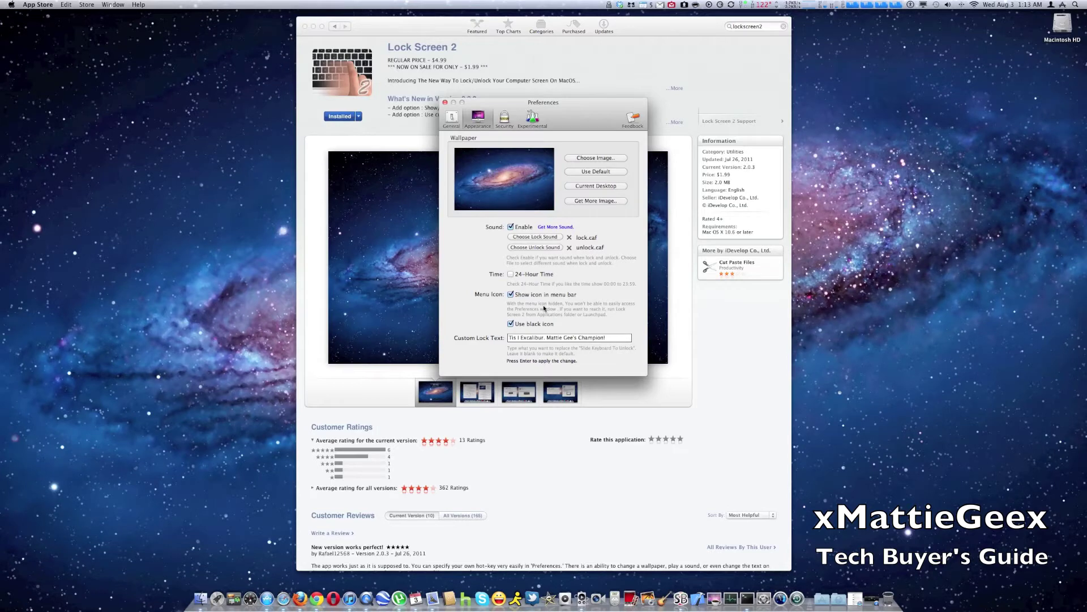
Step: Set lock.mp3 from Downloads/transformer_sound as the lock sound
left_click(535, 237)
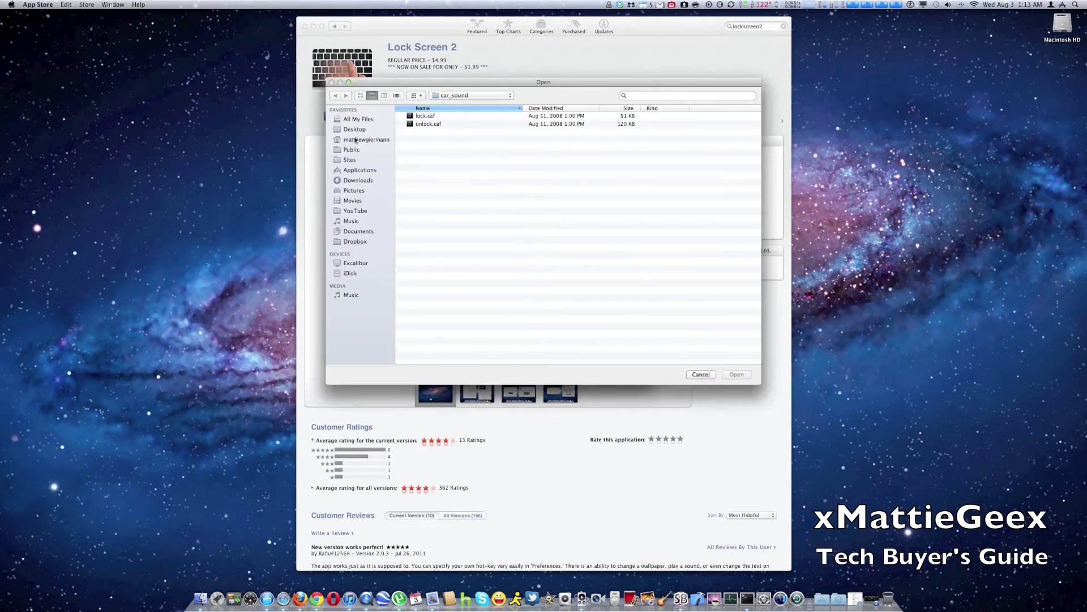
left_click(358, 179)
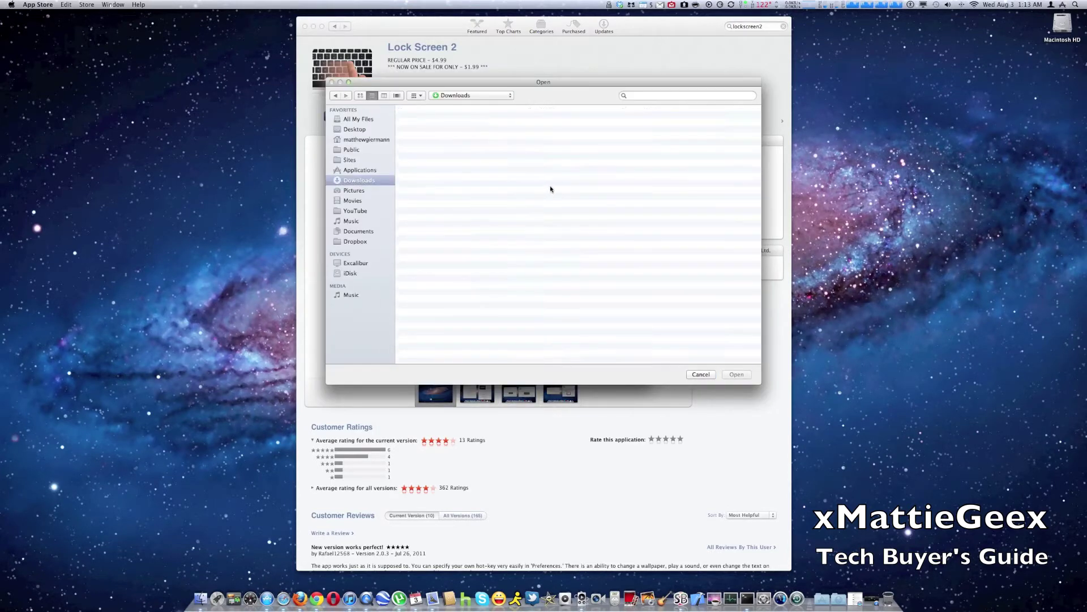
double_click(437, 151)
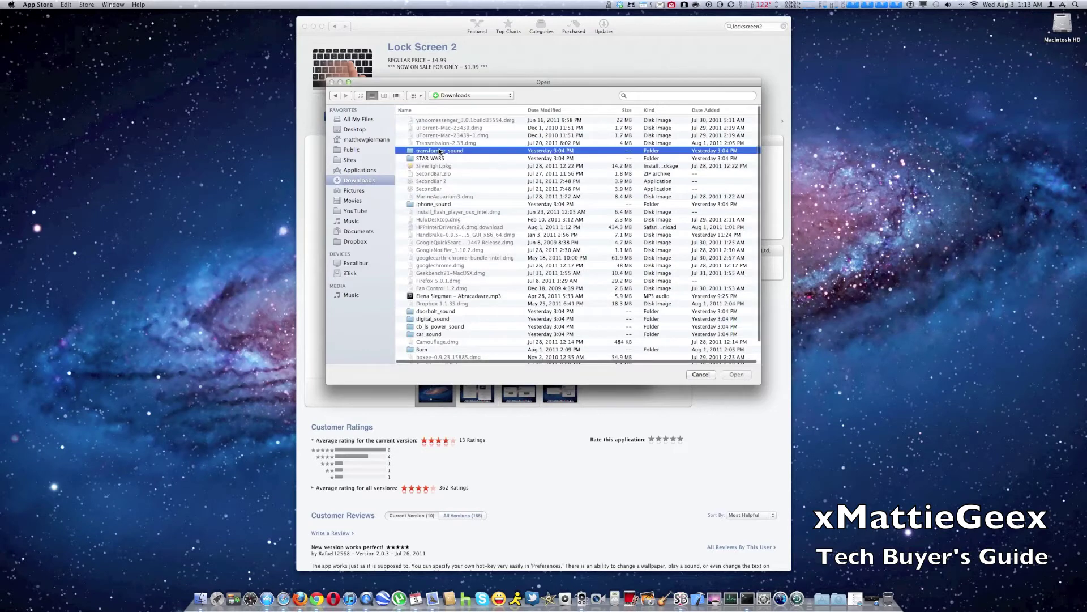
left_click(444, 117)
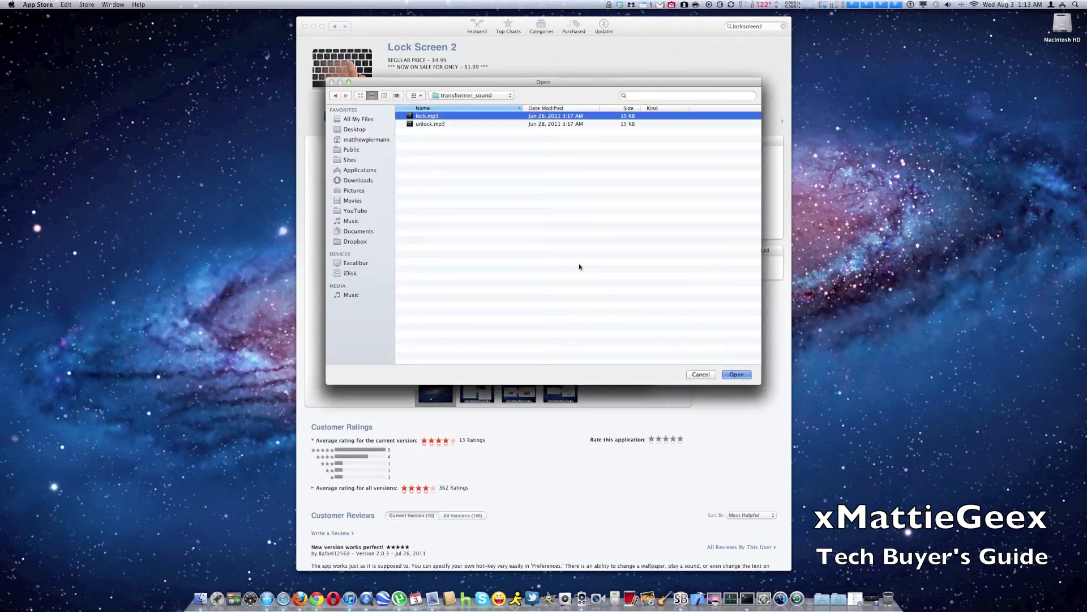
key("Return")
Step: Set unlock.mp3 as the unlock sound, then lock and unlock to hear both sounds
left_click(535, 249)
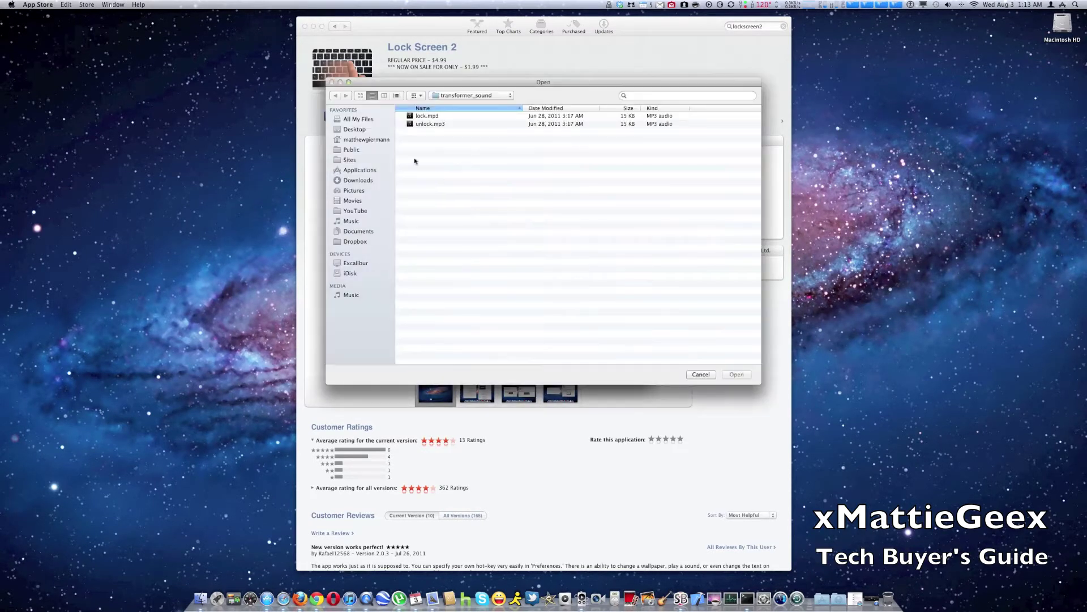
left_click(435, 124)
left_click(733, 377)
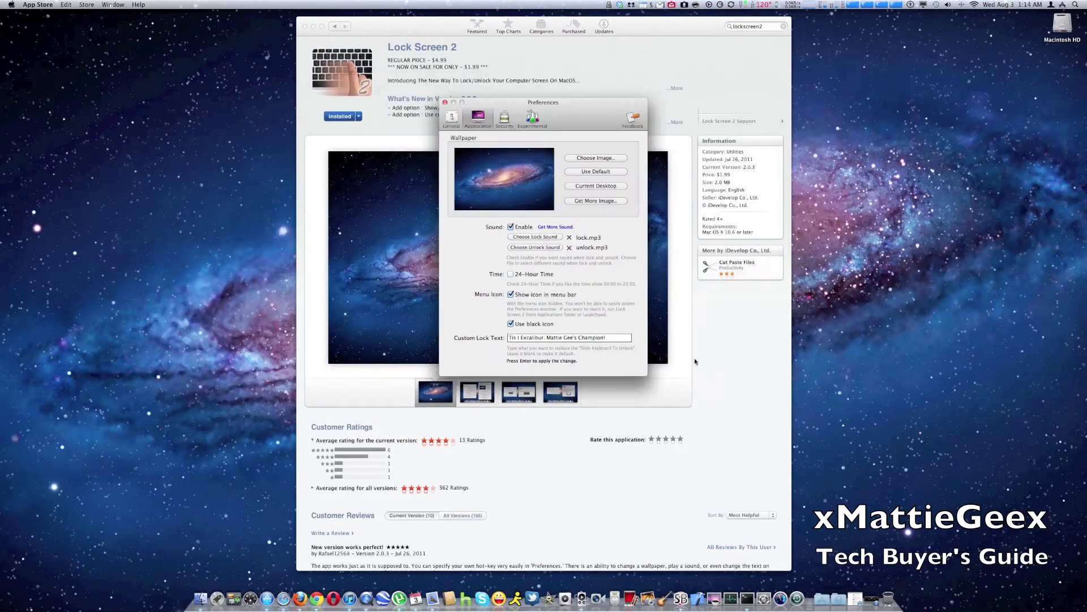
key("Return")
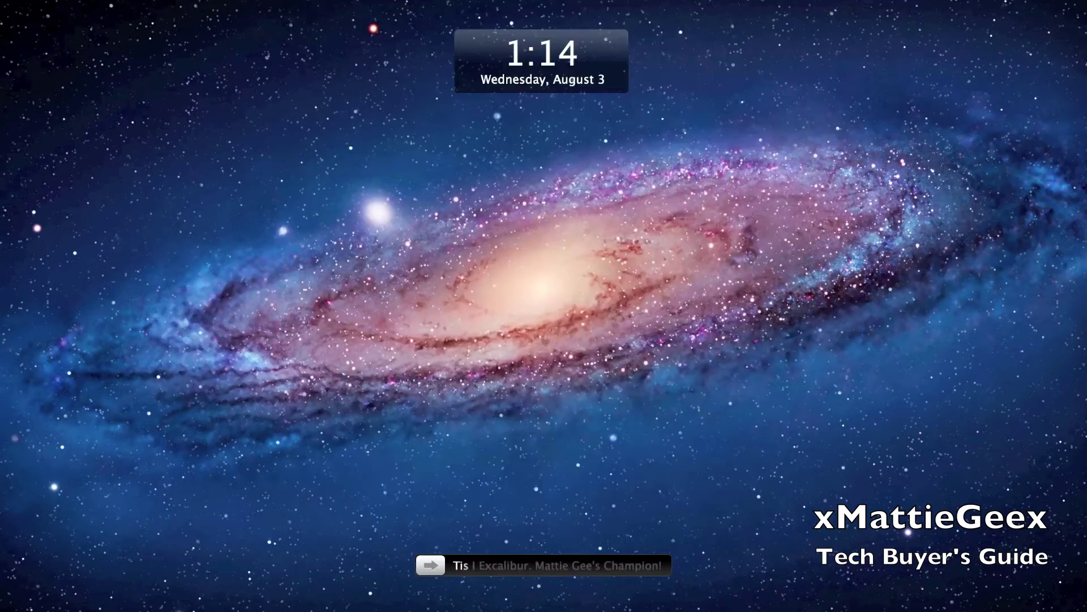
left_click_drag(430, 565, 657, 564)
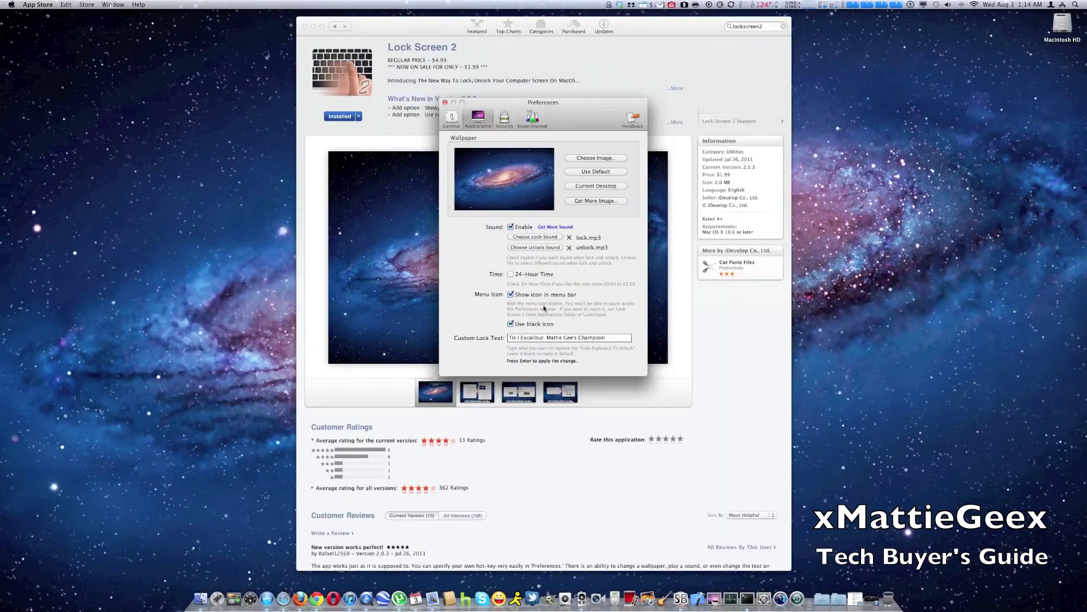
Step: Set lock.caf from Downloads/car_sound as the lock sound
left_click(527, 236)
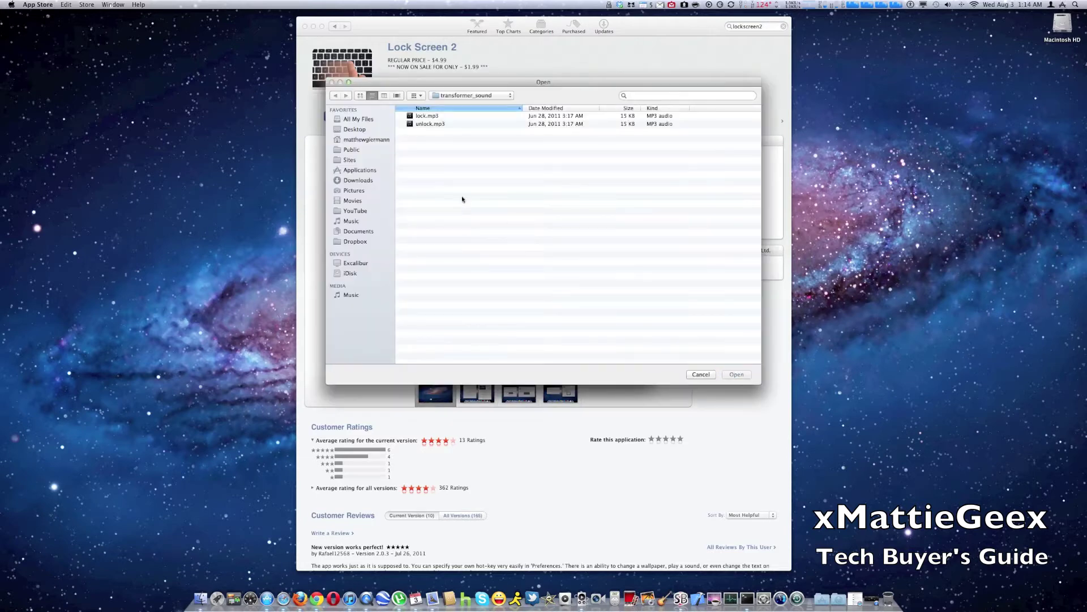
left_click(351, 180)
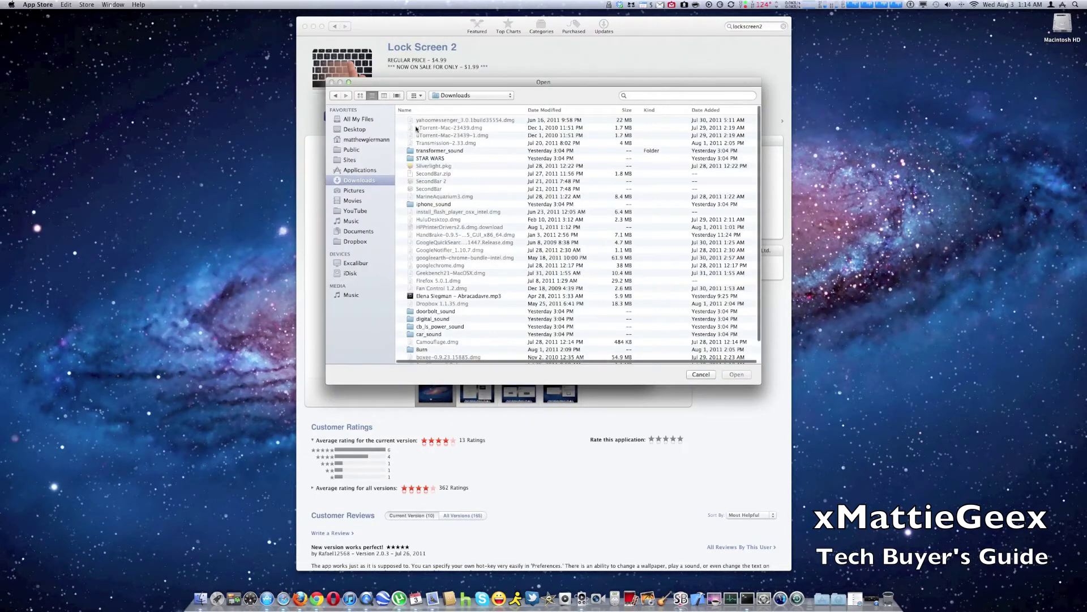
left_click(430, 335)
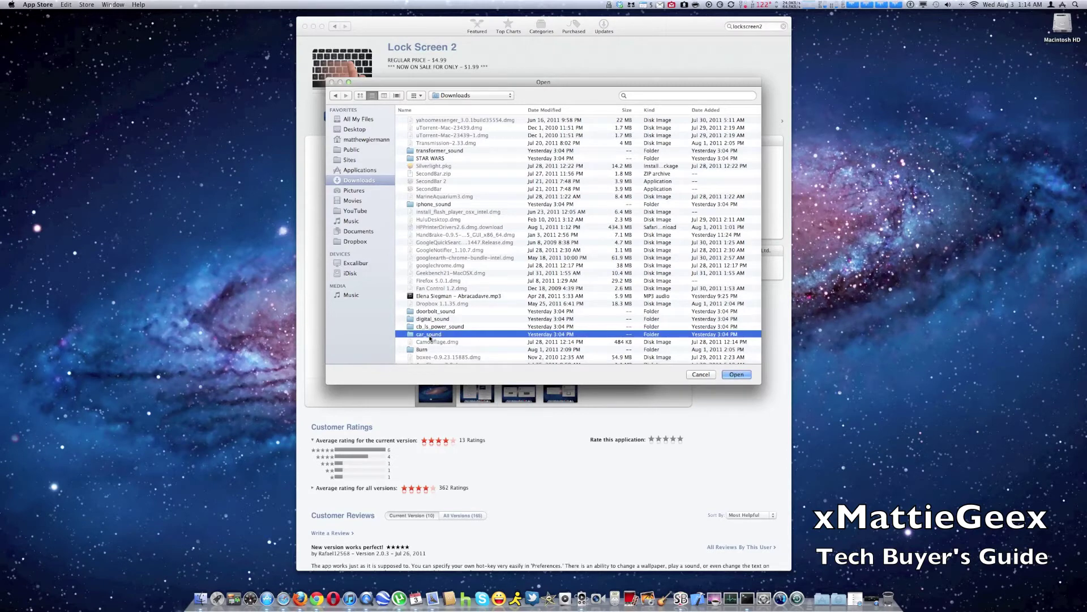
double_click(430, 335)
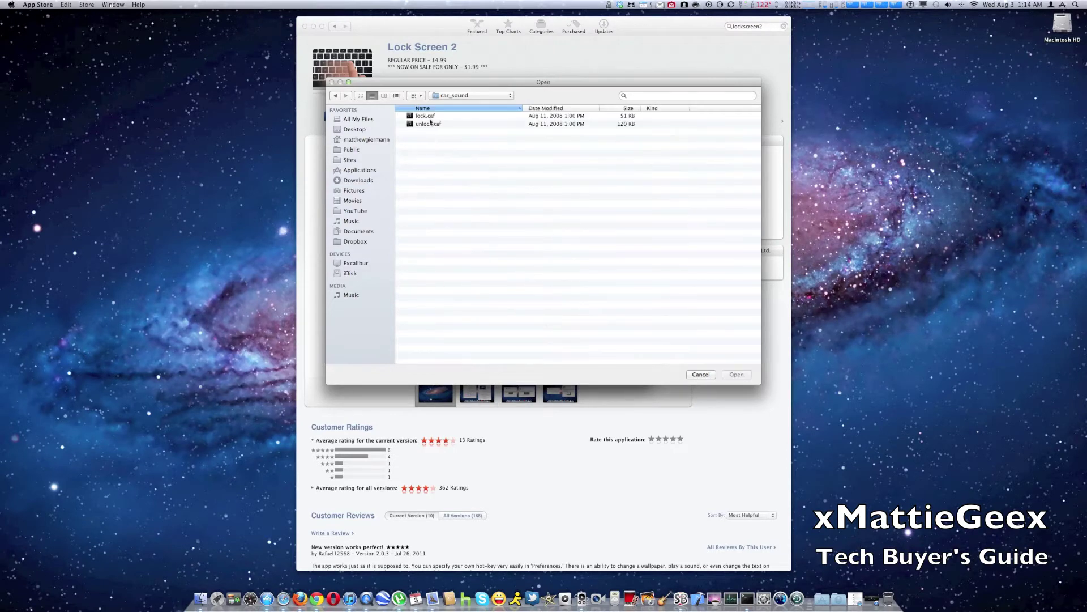
left_click(430, 116)
left_click(735, 373)
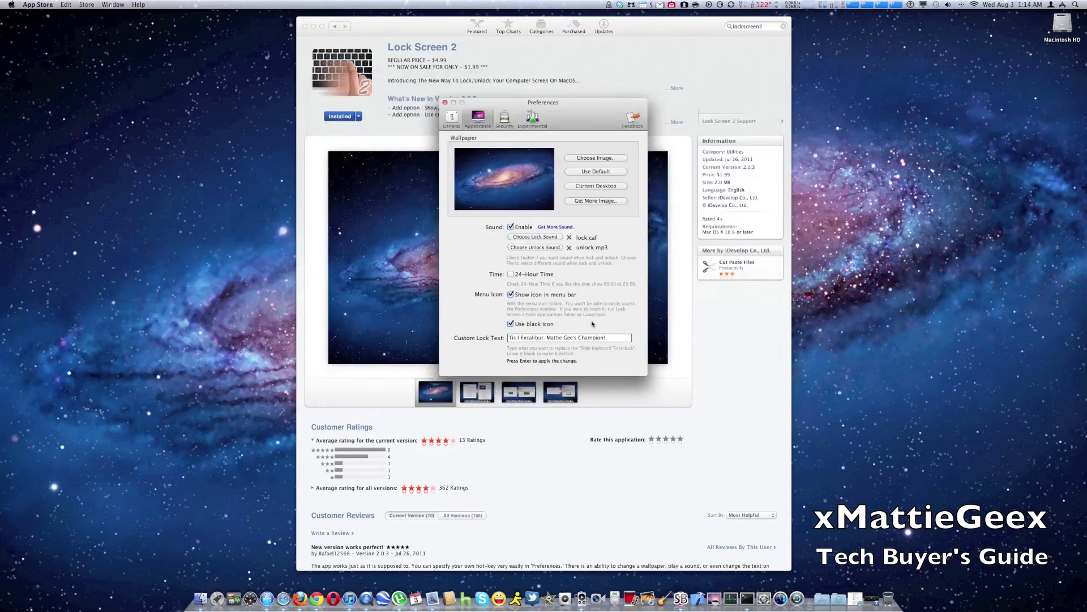
Step: Set unlock.caf as the unlock sound, raise the volume, and lock the screen to test
left_click(532, 248)
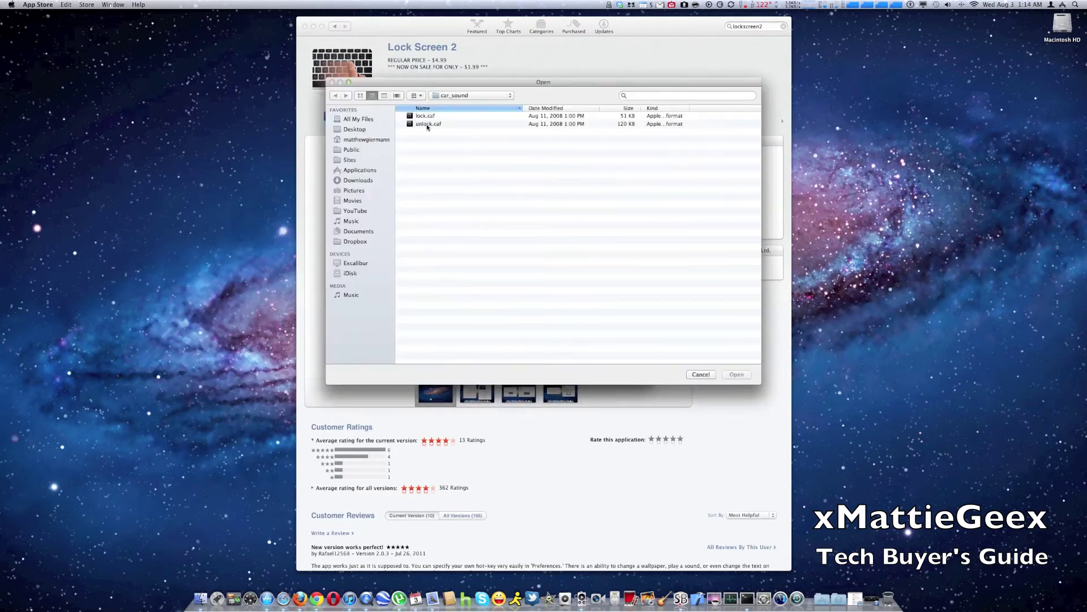
left_click(447, 124)
left_click(737, 374)
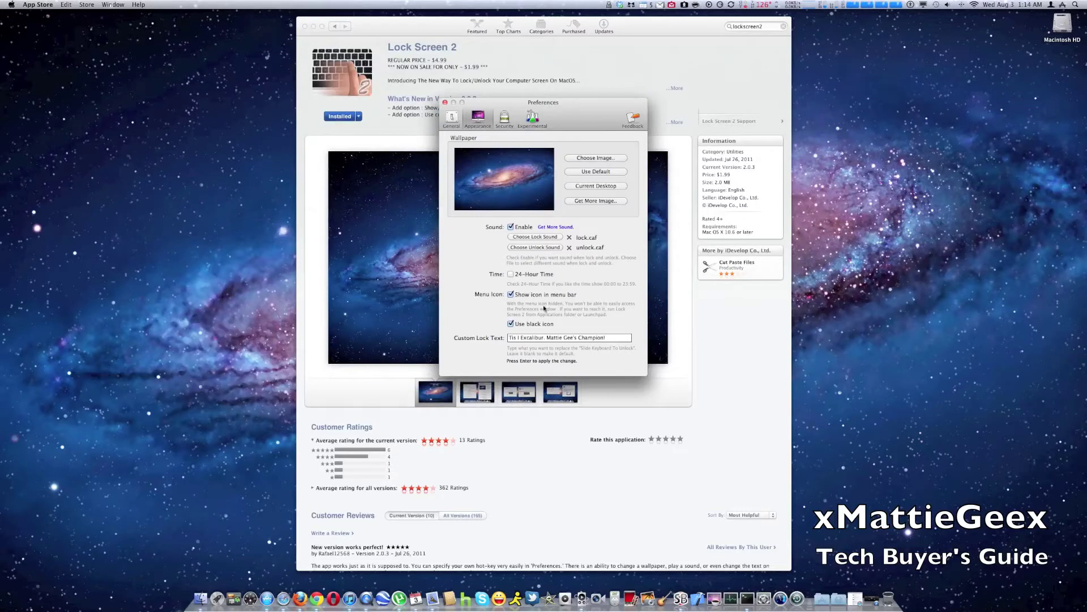
key("XF86AudioRaiseVolume")
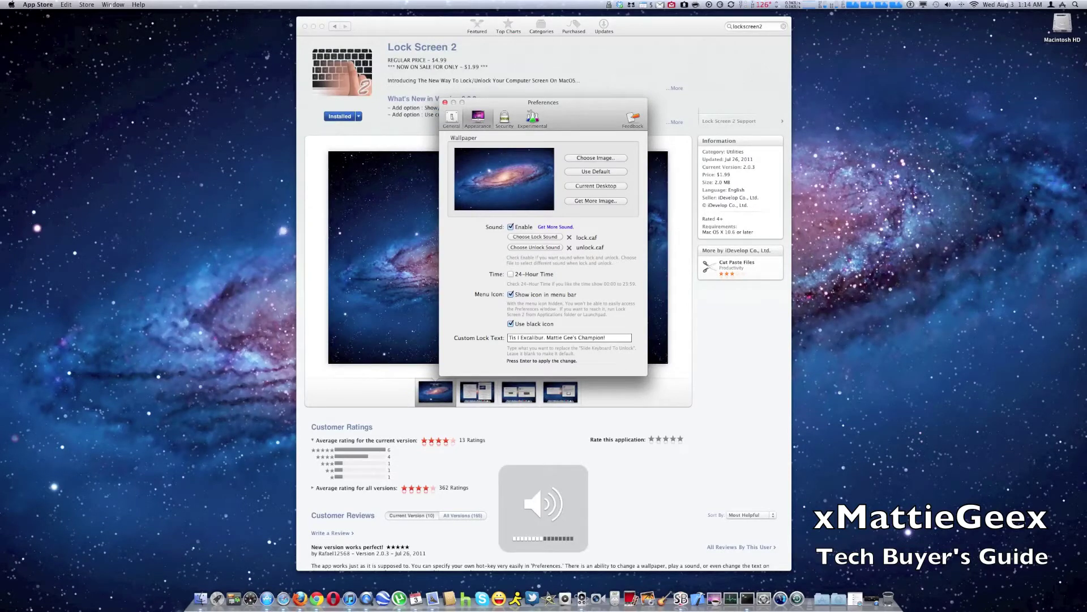
key("super+w")
key("ctrl+super+l")
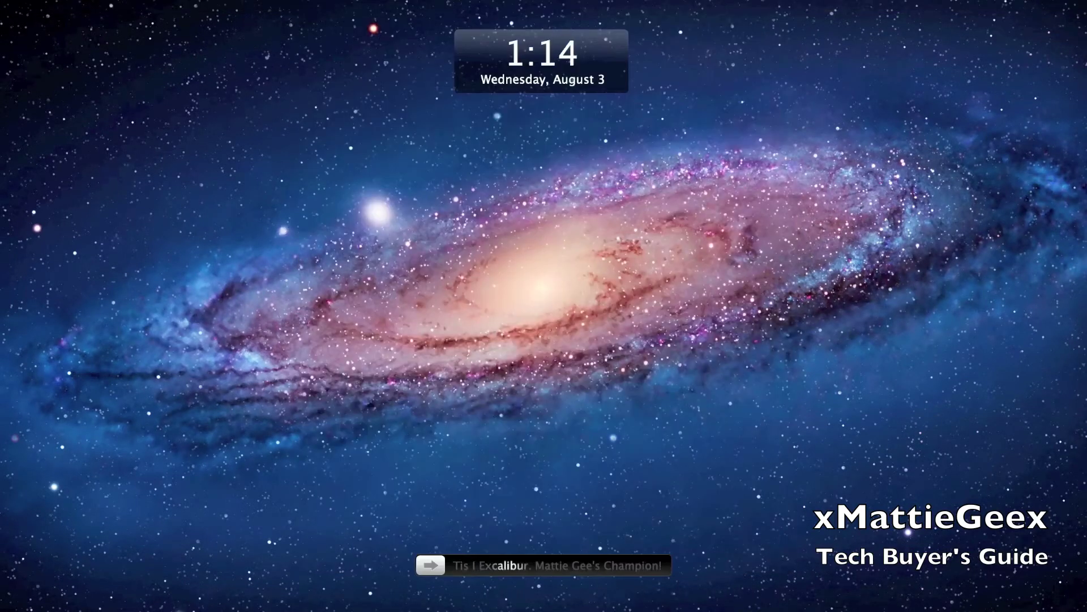
Step: Unlock the screen and delete the existing Custom Lock Text
left_click_drag(431, 565, 656, 565)
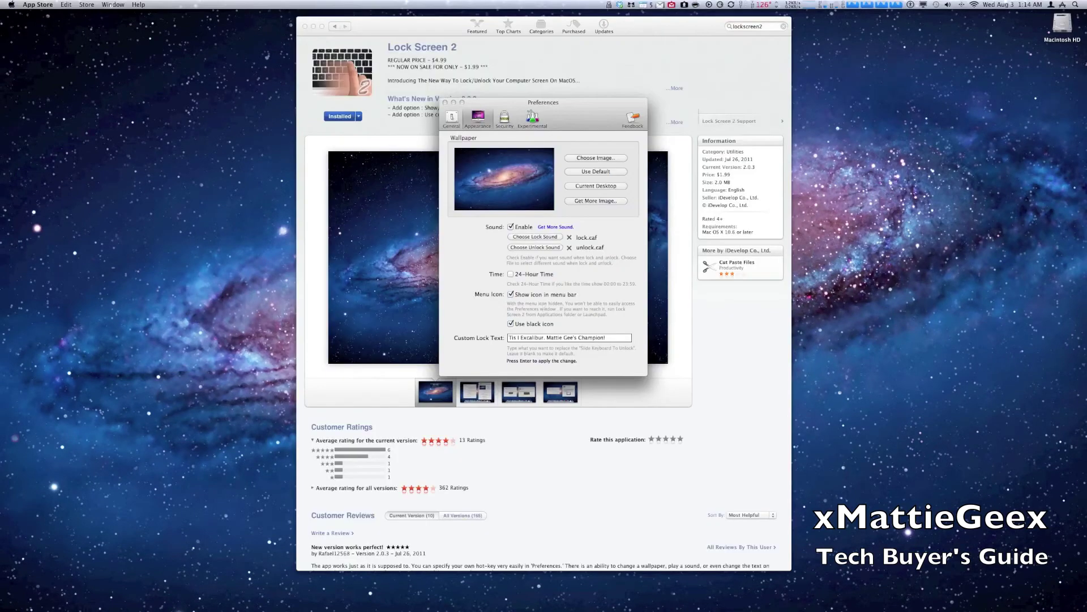
left_click(520, 338)
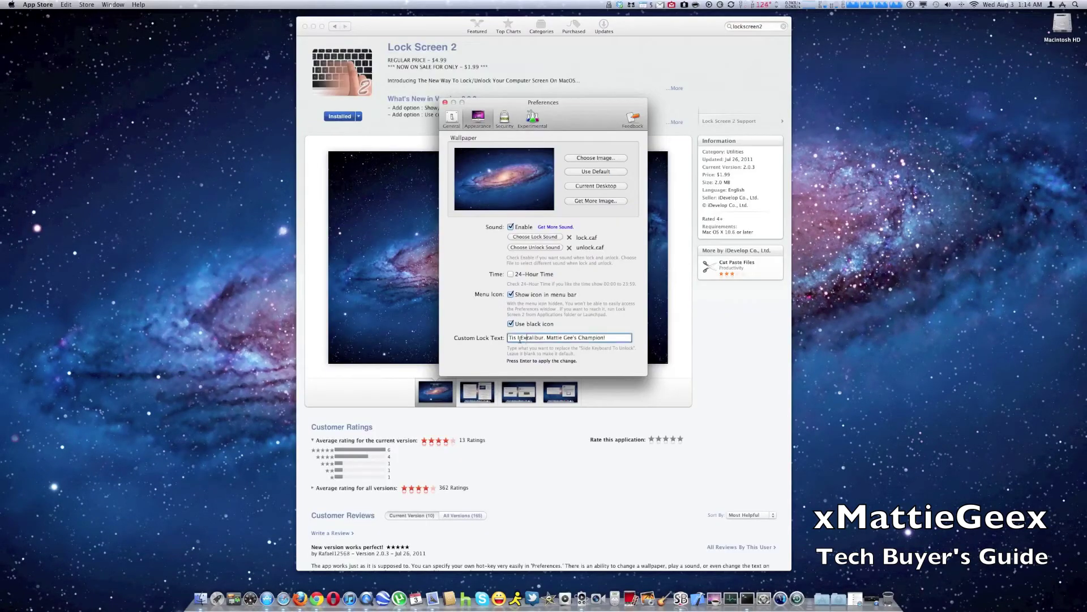
left_click_drag(510, 338, 619, 339)
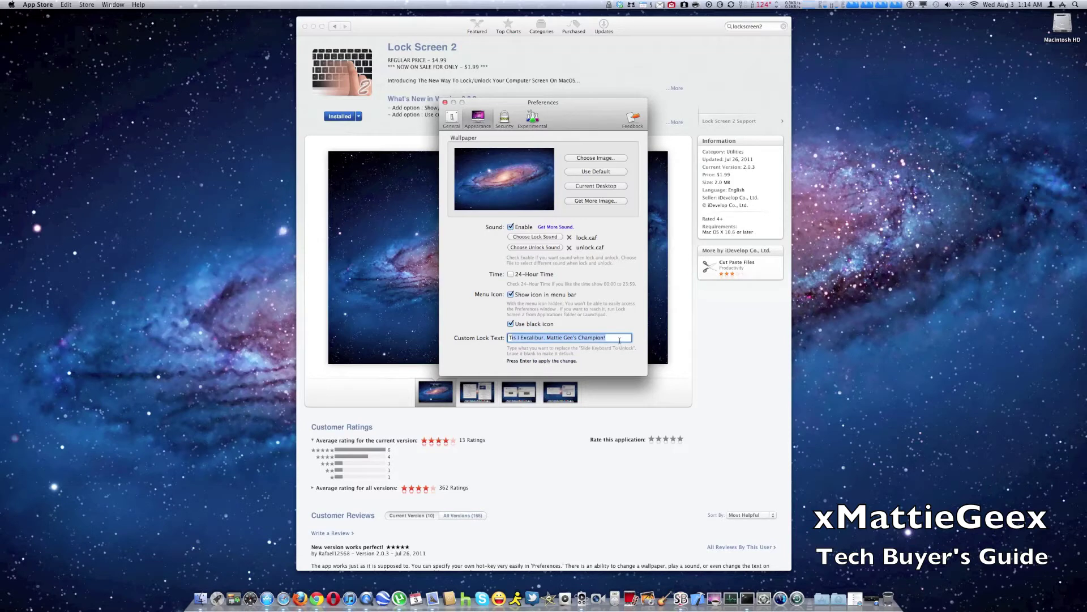
left_click(620, 340)
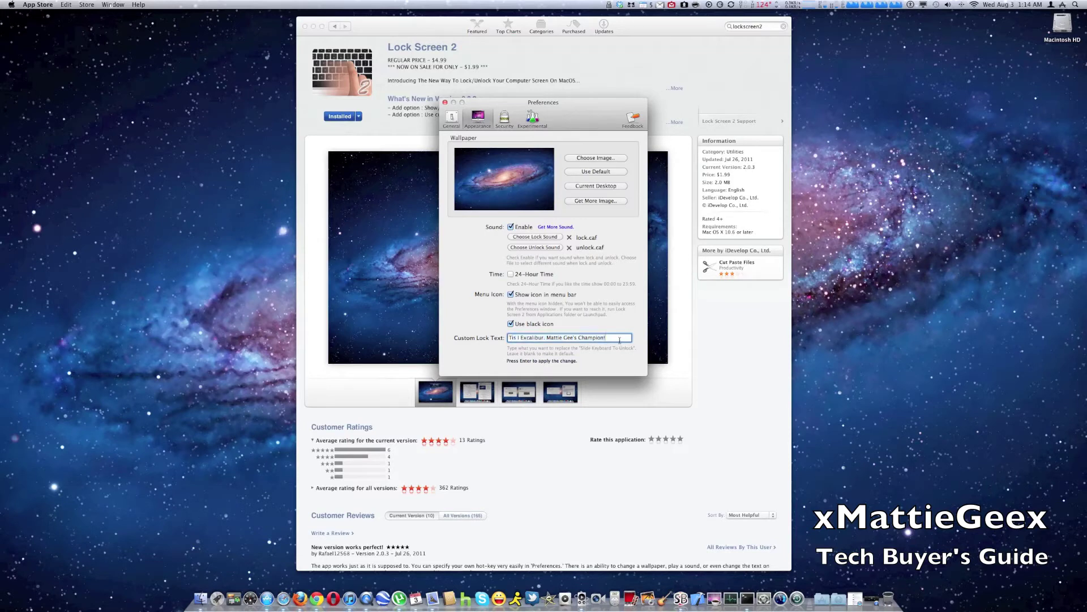
left_click_drag(599, 337, 445, 332)
left_click(591, 338)
left_click_drag(606, 338, 497, 329)
key("super+c")
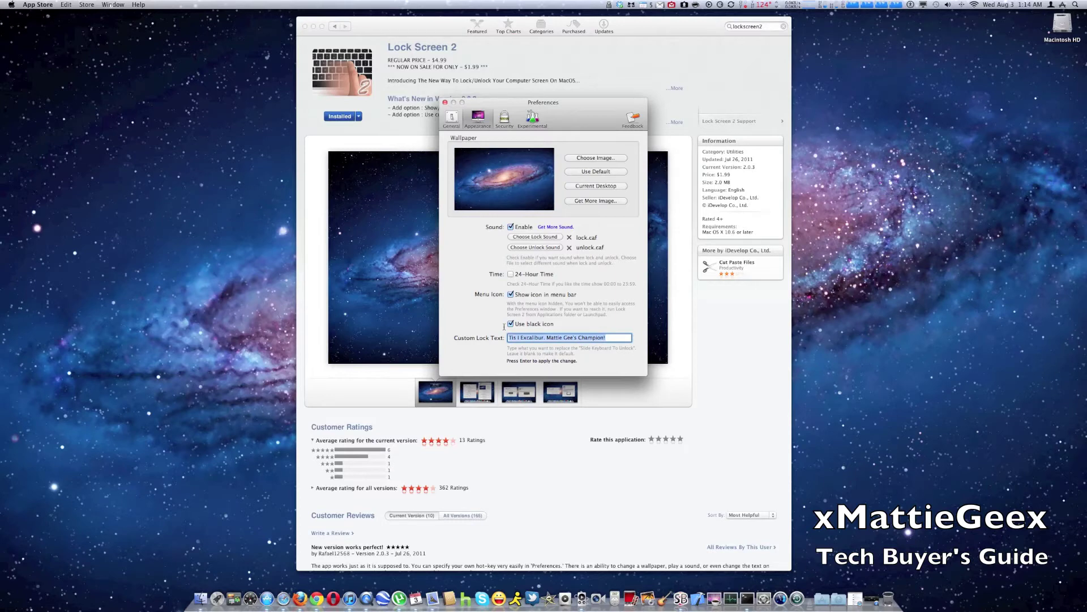
key("BackSpace")
Step: Type 'FUCK YOU!' as the custom lock text and lock the screen to test it
type("FUCK YO")
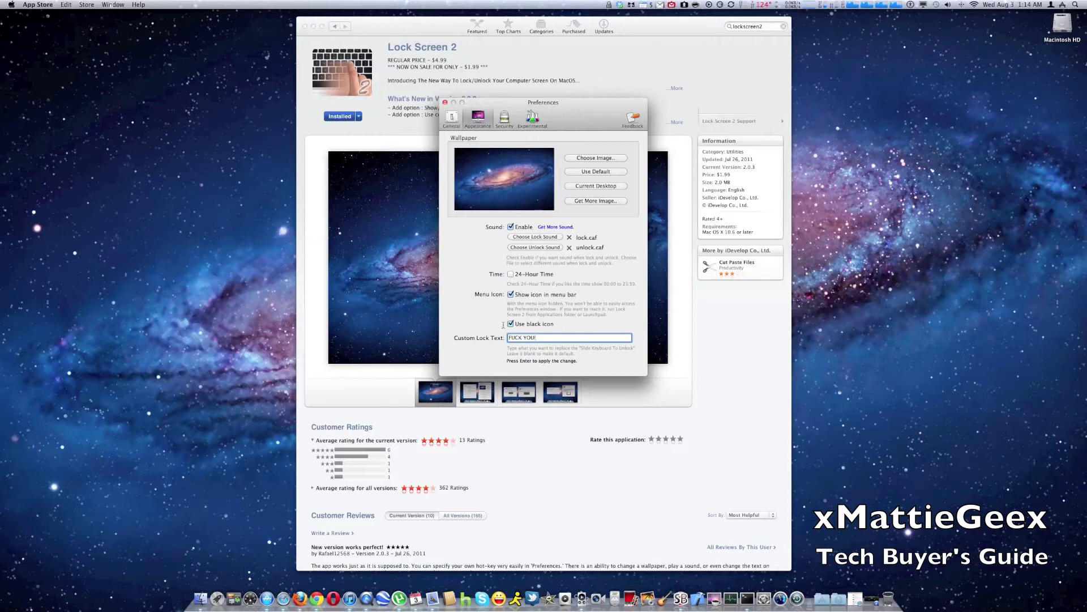
type("U!")
key("Return")
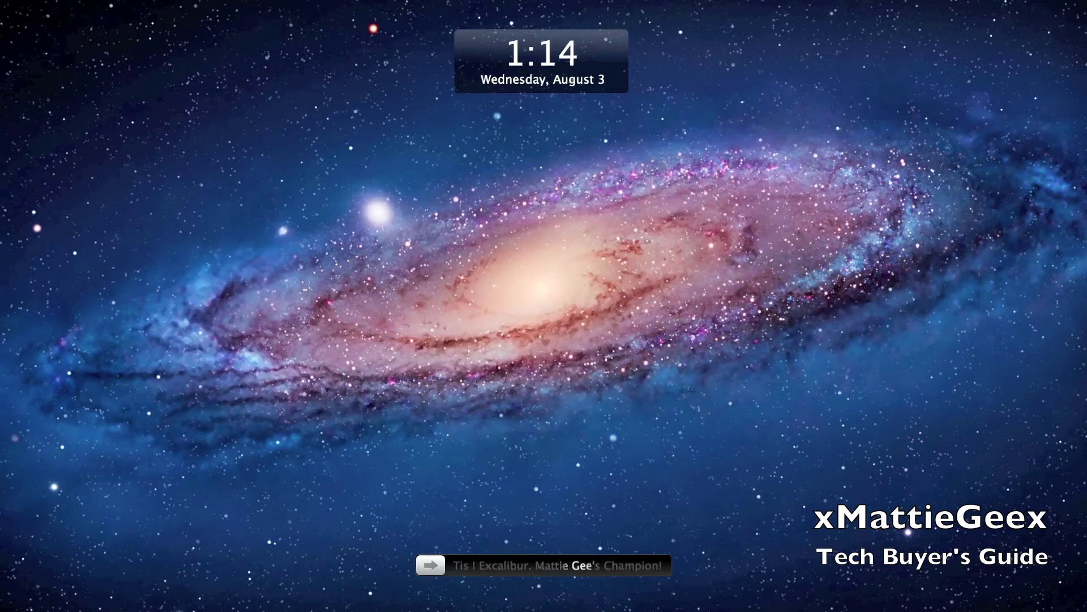
left_click_drag(430, 565, 658, 564)
key("super+a")
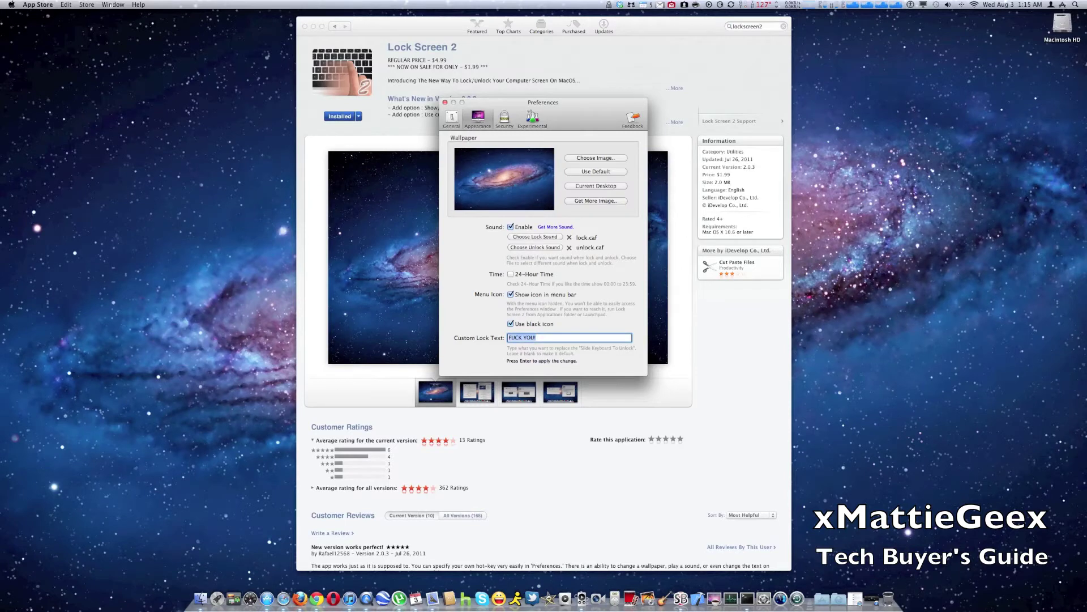
key("Return")
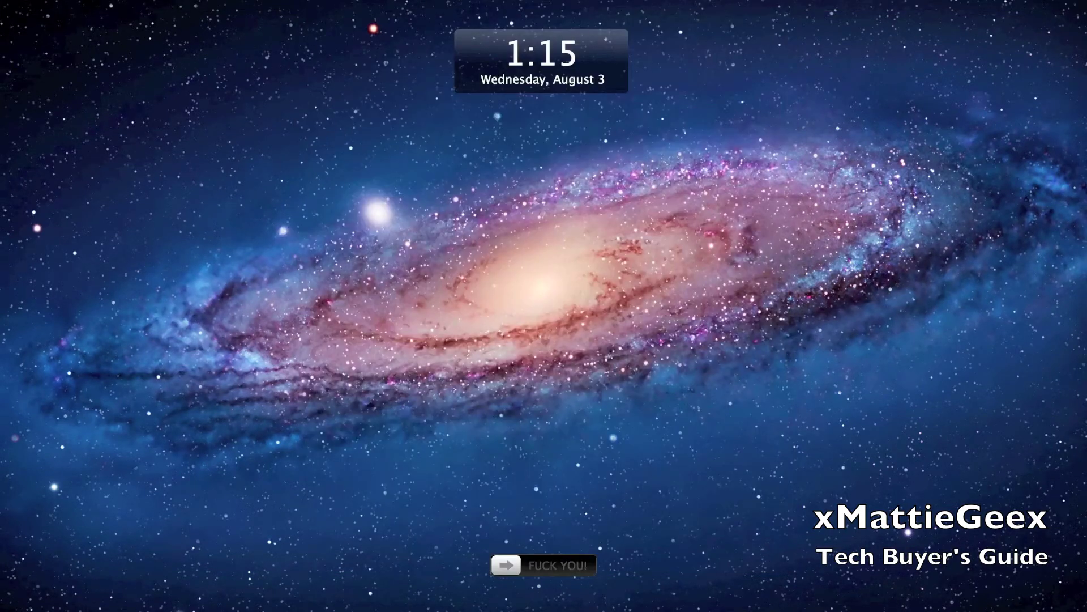
key("a")
key("s")
key("d")
key("f")
key("g")
key("h")
key("j")
key("k")
key("l")
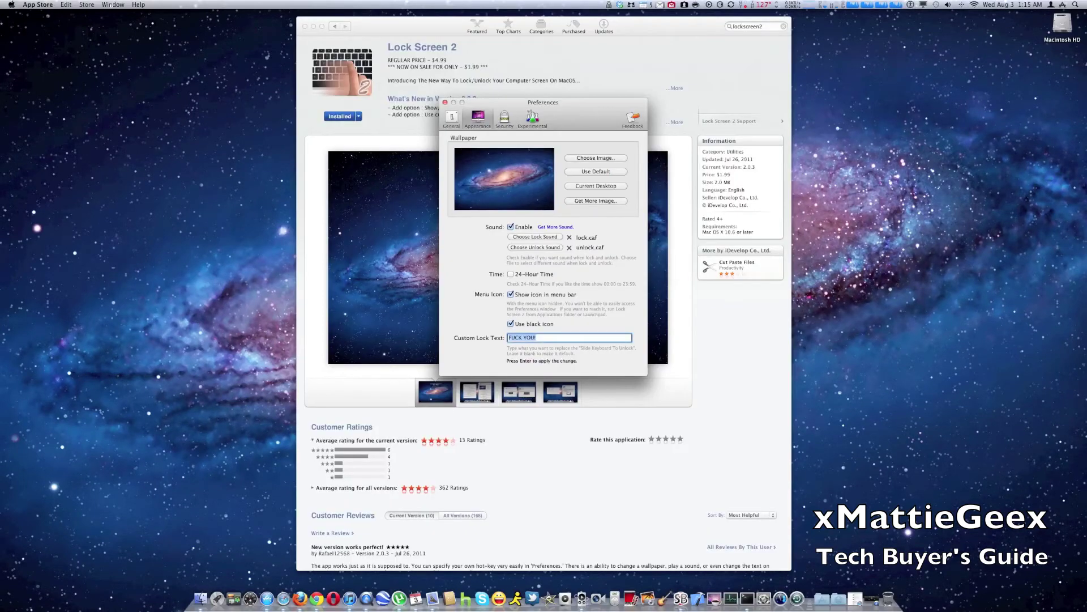
Step: Restore the original Excalibur lock message and toggle Use black icon off and back on
key("super+v")
key("super+a")
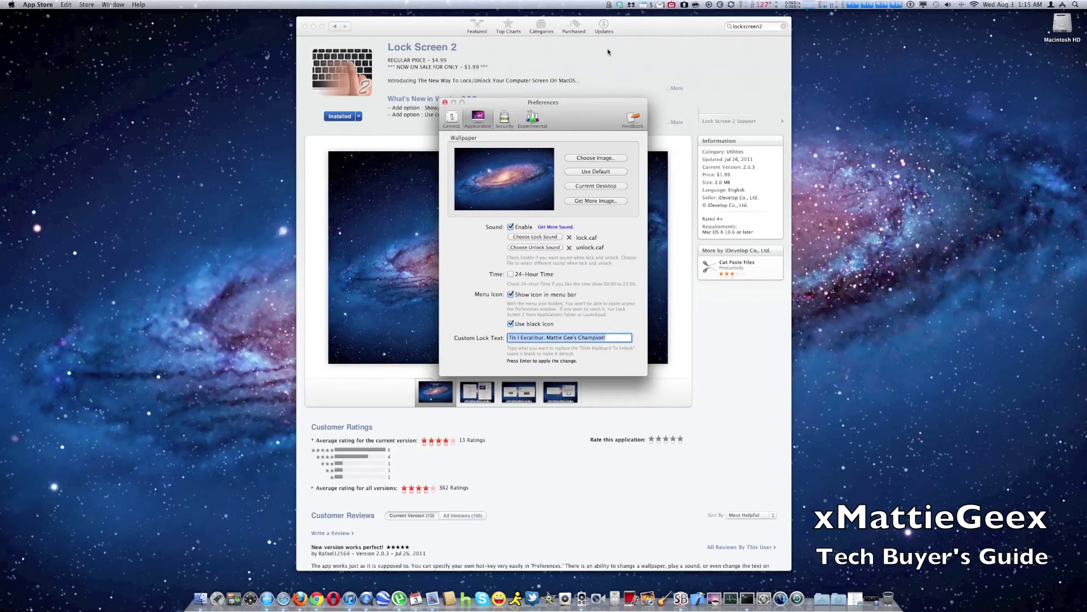
left_click(511, 324)
left_click(513, 326)
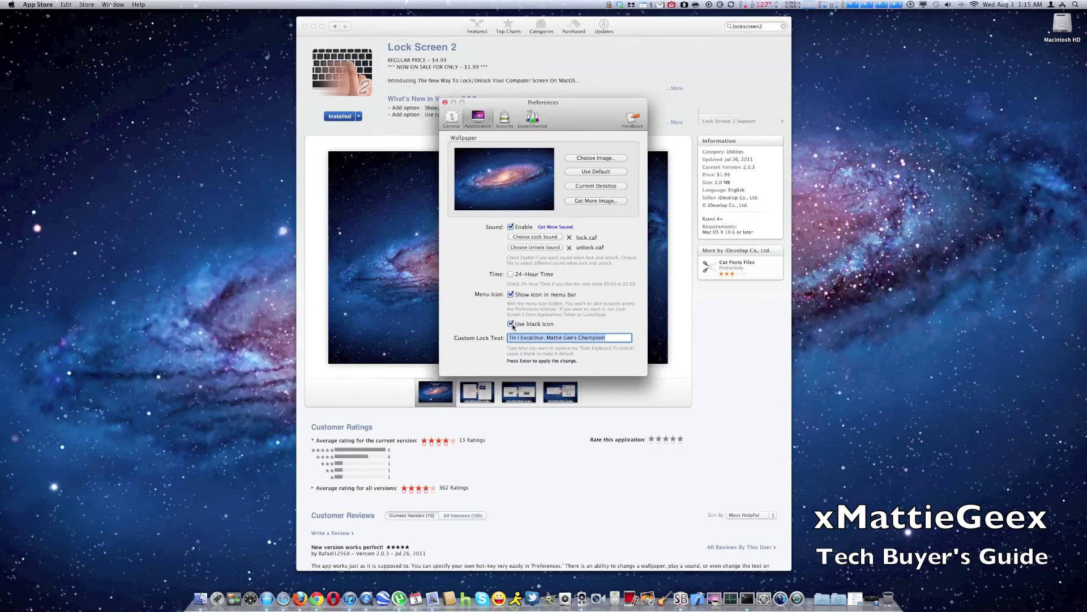
left_click(504, 118)
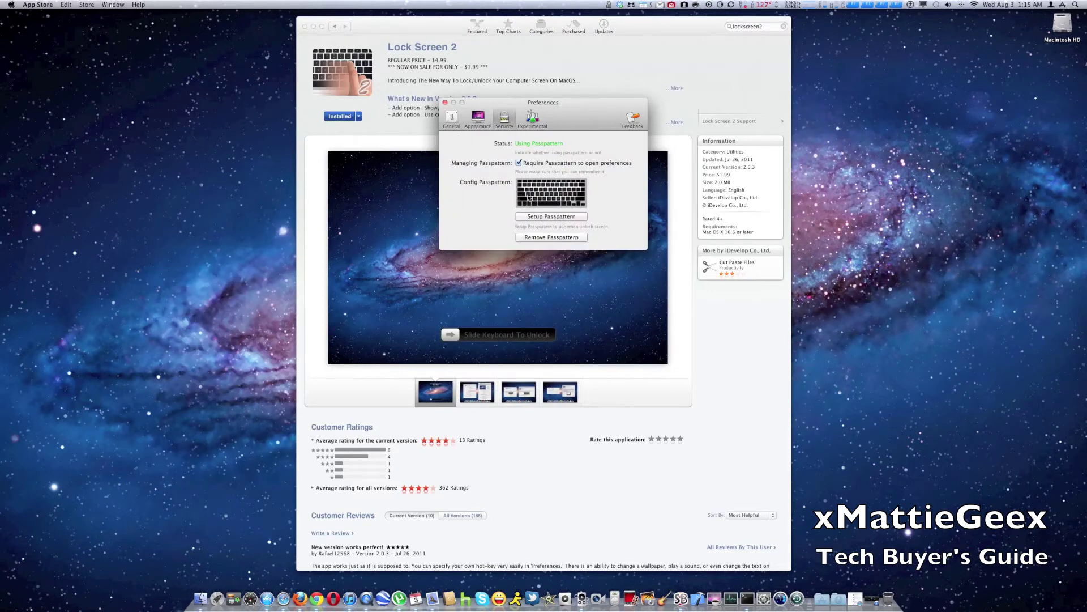
Step: Start Setup Passpattern and record a first left-to-right home-row sweep from a to apostrophe
left_click(551, 217)
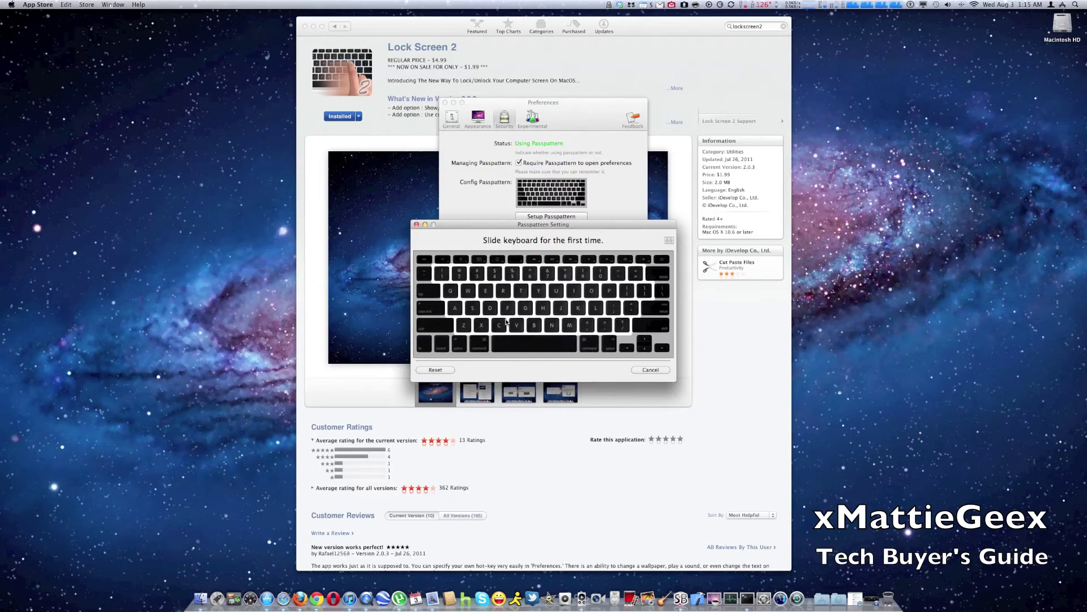
key("a")
key("s")
key("d")
key("f")
key("g")
key("h")
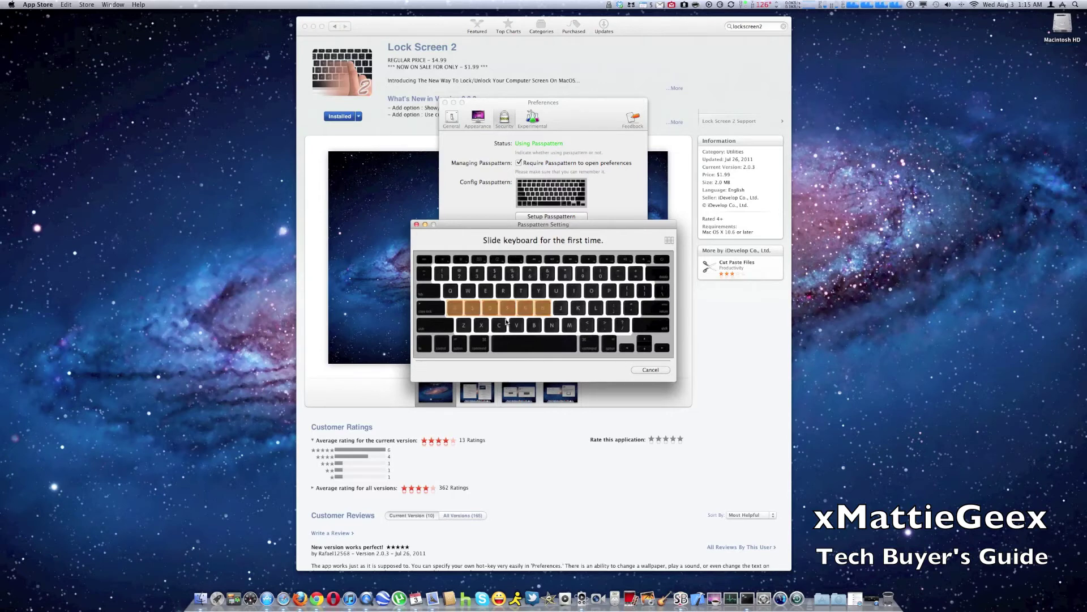
key("j")
key("k")
key("l")
key("semicolon")
key("apostrophe")
key("a")
key("s")
key("d")
key("f")
key("g")
key("h")
key("j")
key("k")
key("l")
key("semicolon")
key("apostrophe")
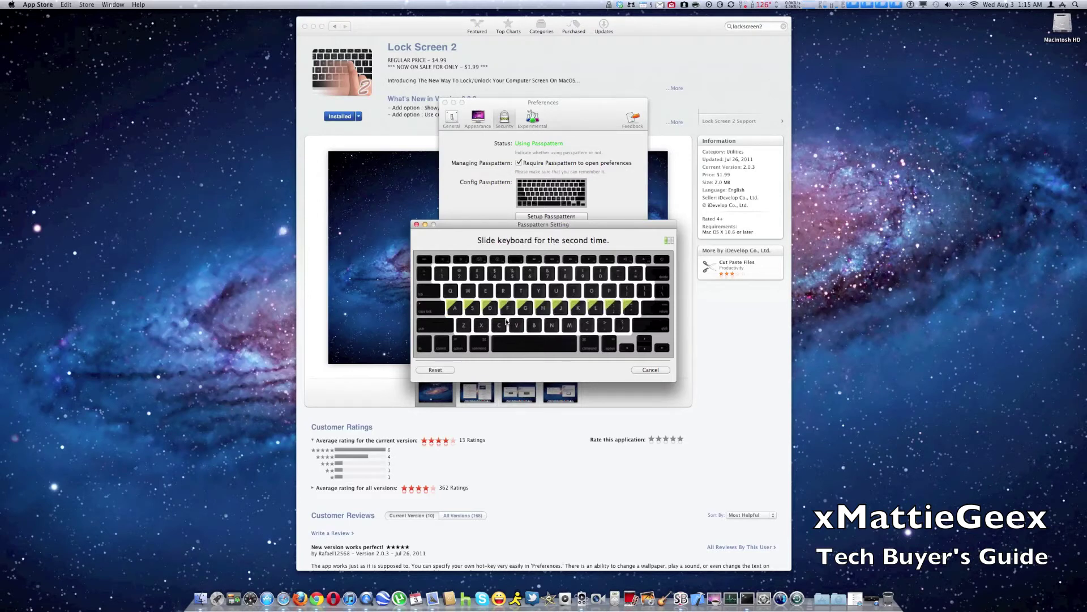
Step: Repeat the home-row sweep twice more, confirm, and re-enter asdfghjkl to verify the passpattern
key("a")
key("s")
key("d")
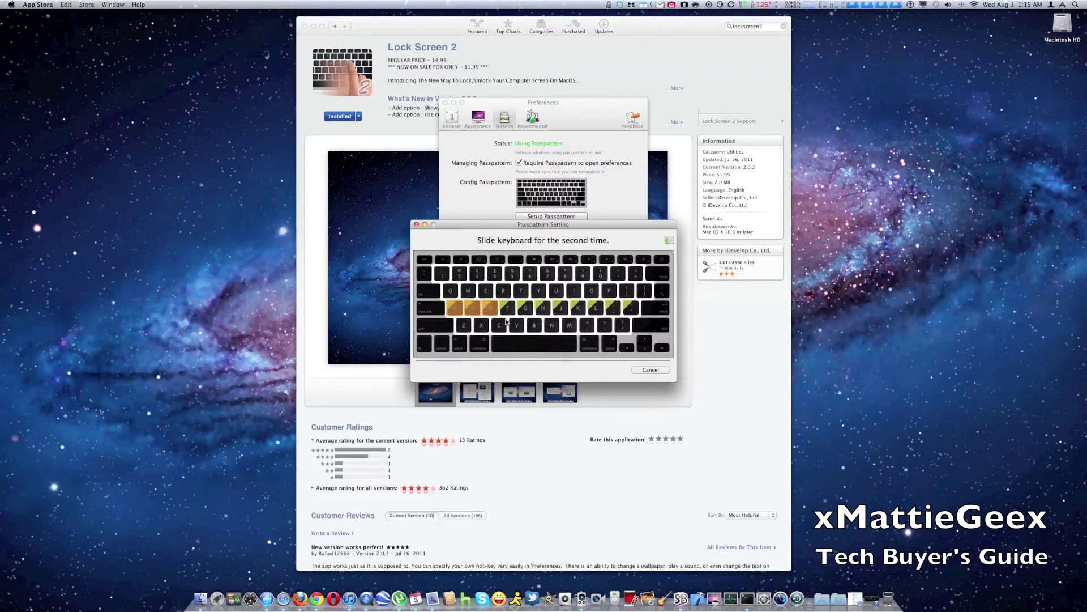
key("f")
key("g")
key("h")
key("j")
key("k")
key("l")
key("semicolon")
key("apostrophe")
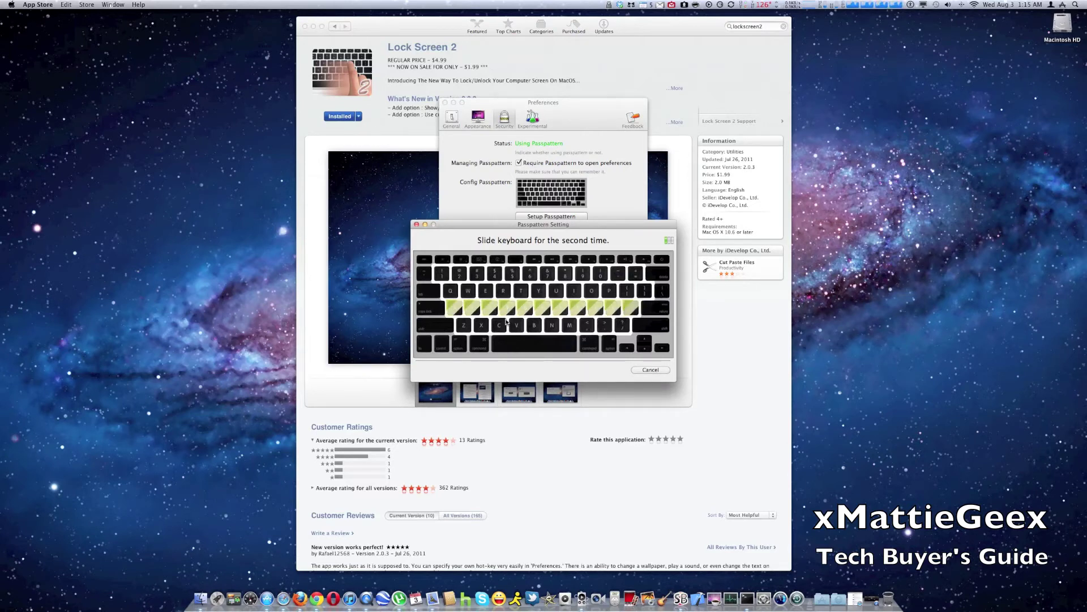
key("a")
key("s")
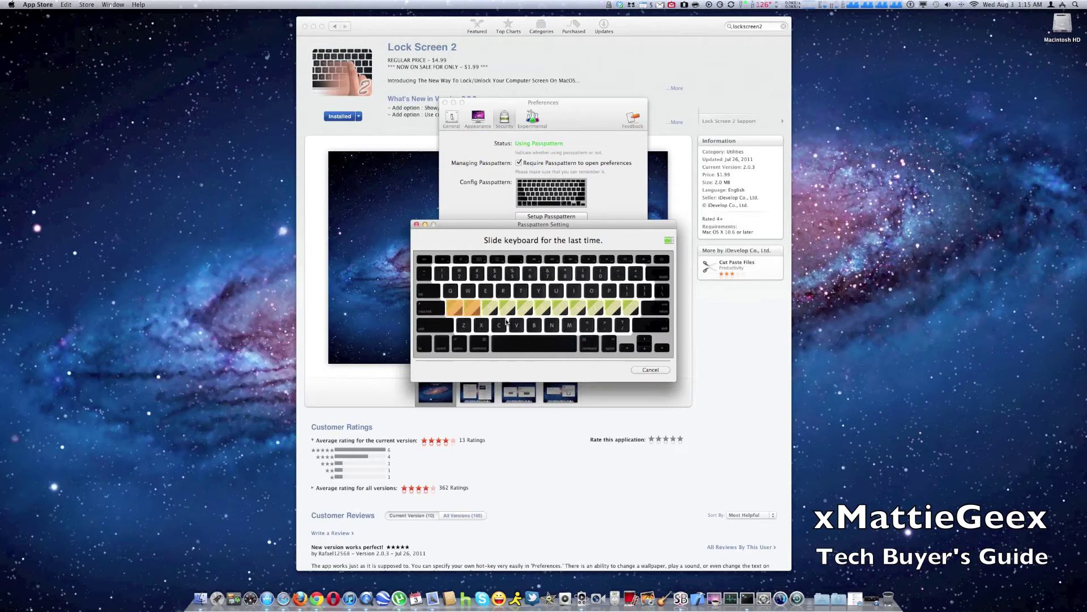
key("d")
key("f")
key("g")
key("h")
key("j")
key("k")
key("l")
key("semicolon")
key("apostrophe")
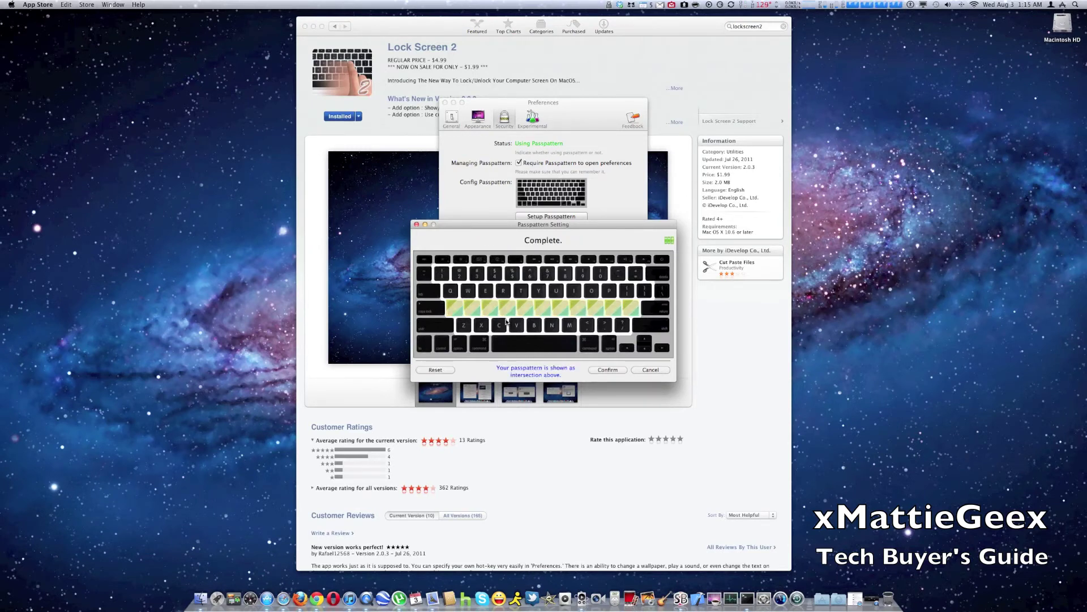
left_click(605, 370)
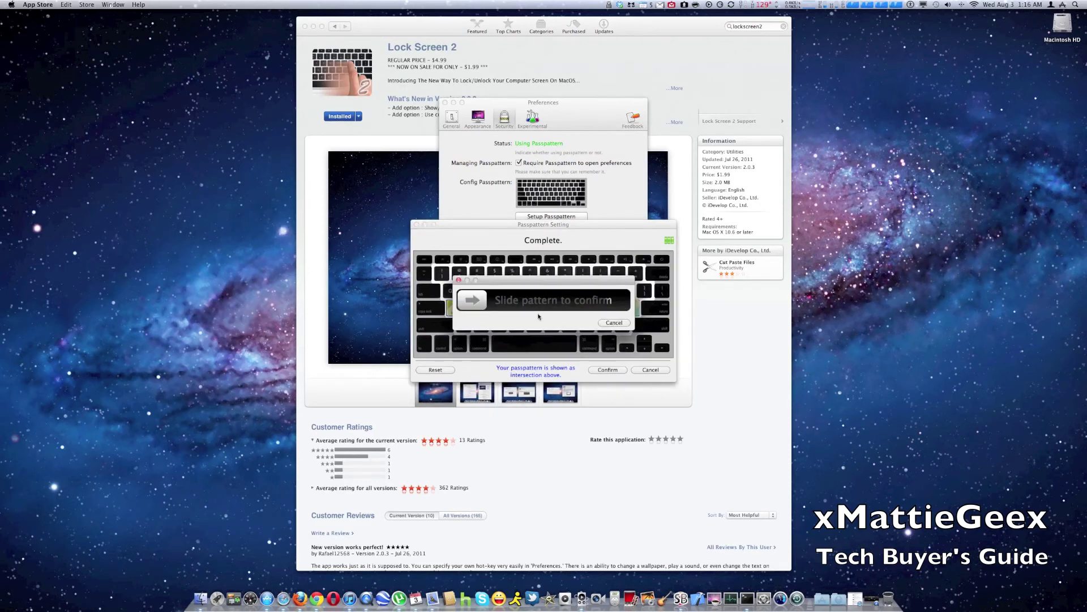
type("asdfghjkl")
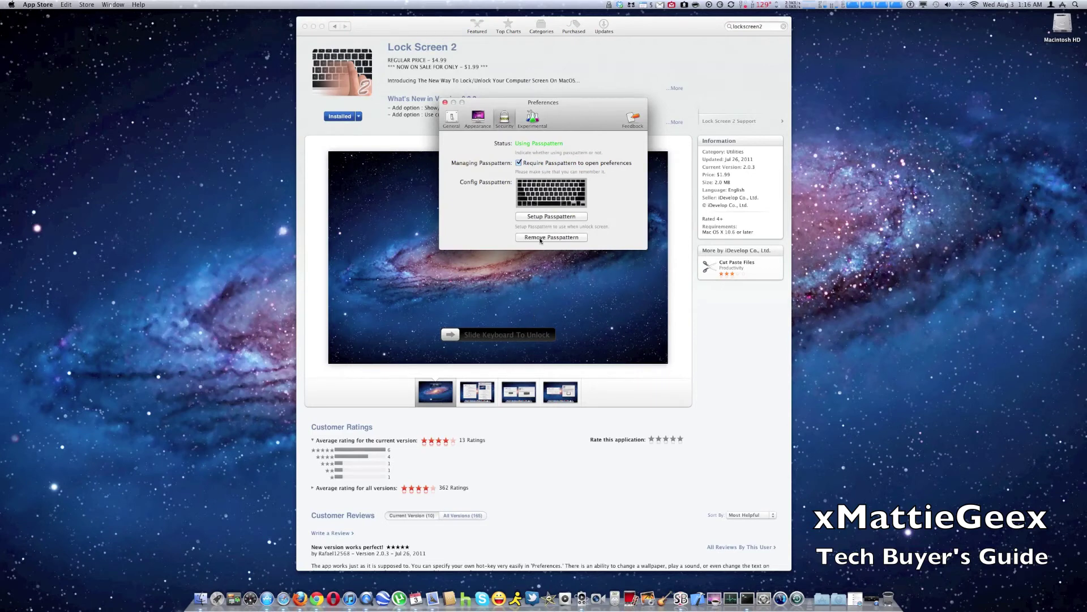
Step: Keep the Experimental trackpad unlock gesture at TwoFingers, then return to the General settings
left_click(532, 116)
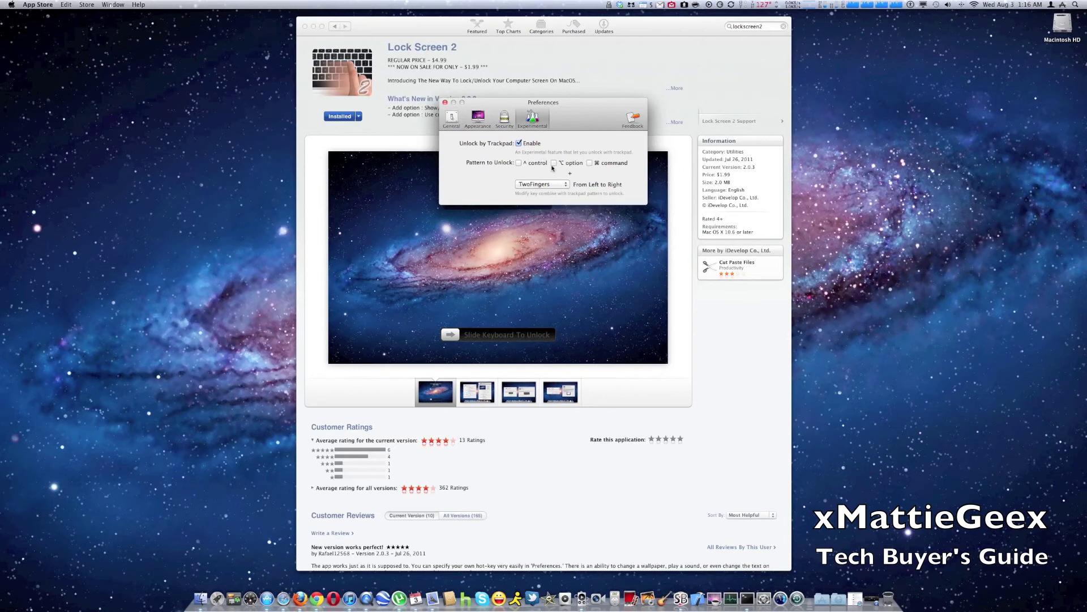
left_click(542, 185)
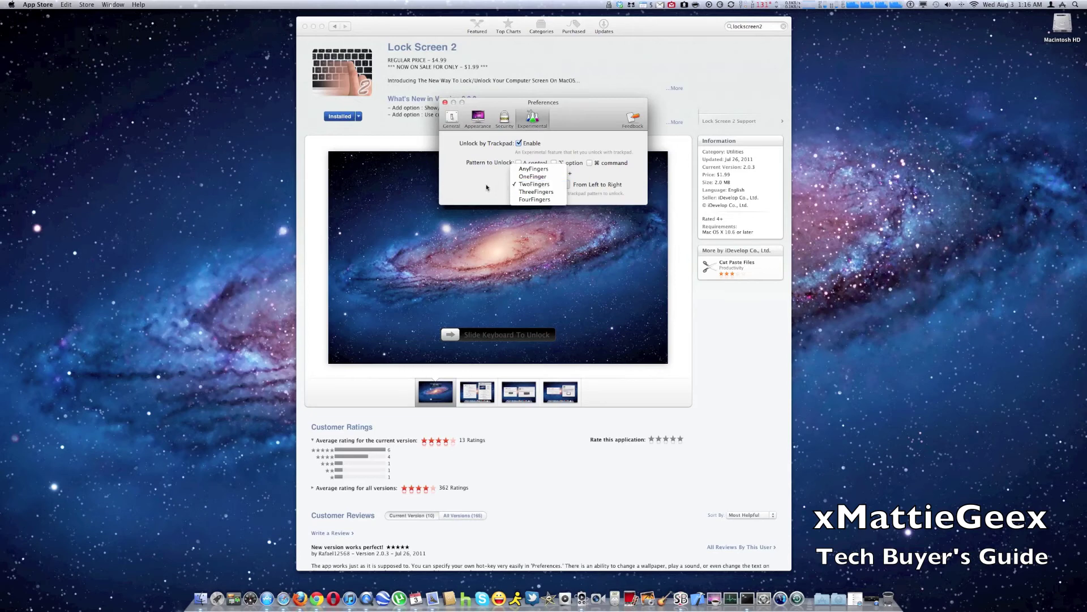
left_click(487, 186)
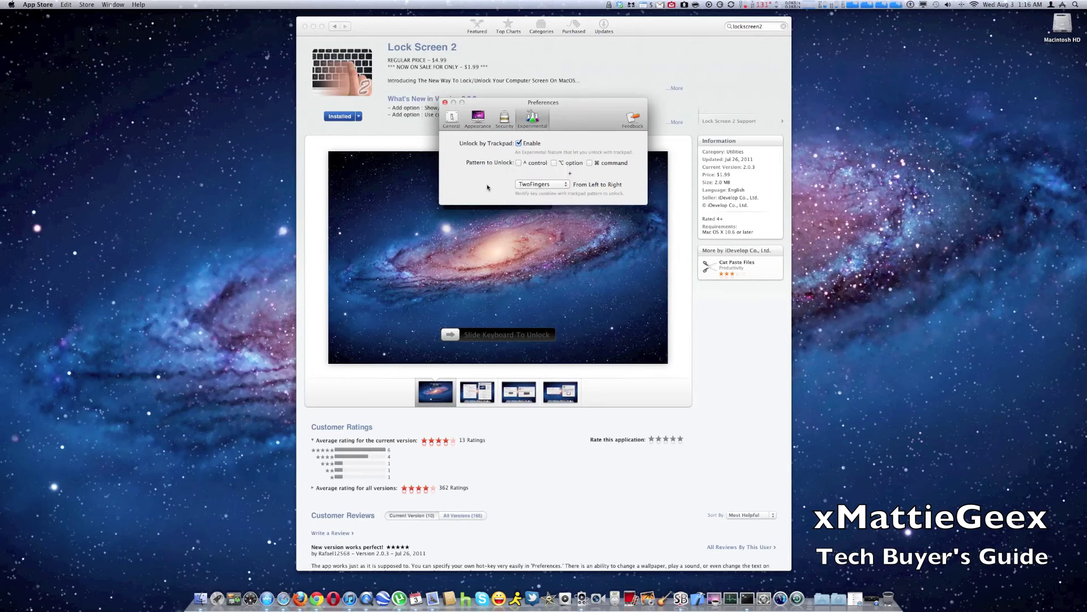
left_click(504, 118)
left_click(480, 120)
left_click(454, 120)
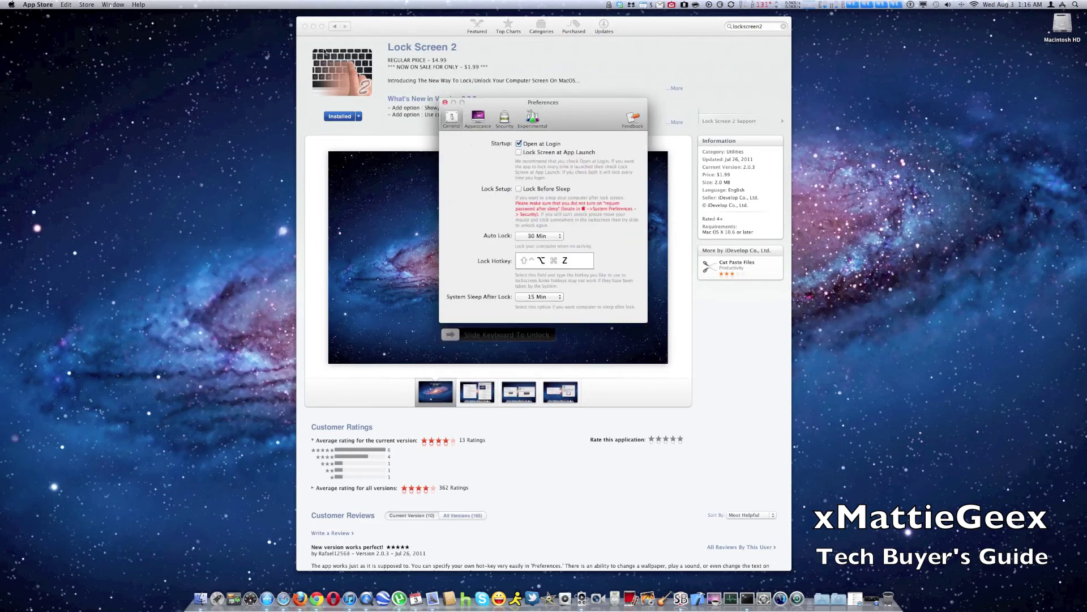
Step: Close the App Store window, raise the volume, and lock the screen with Alt+Super+Z
left_click(306, 27)
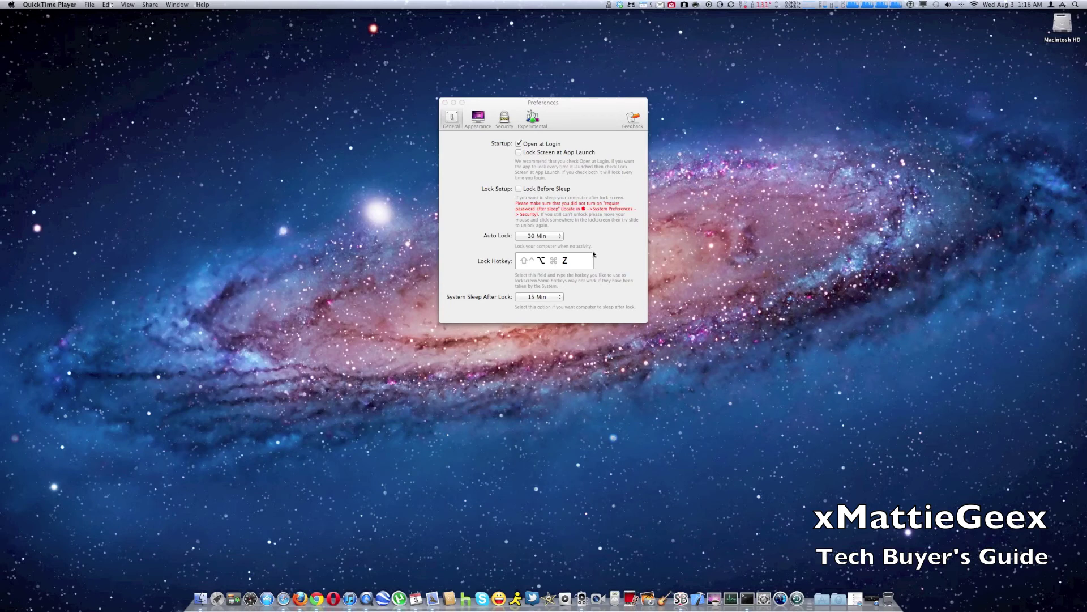
key("XF86AudioRaiseVolume")
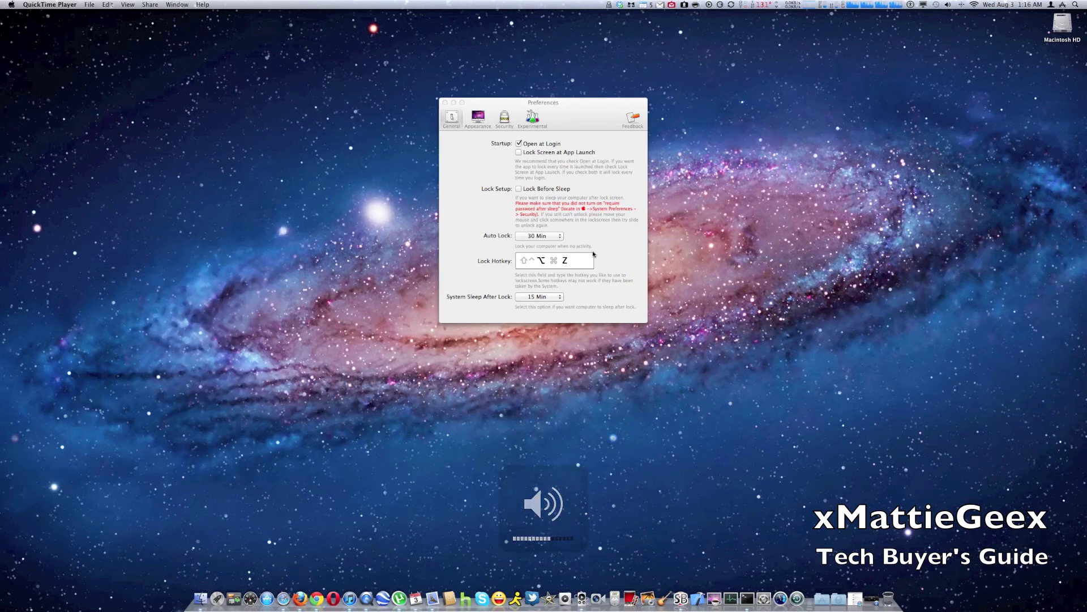
key("alt+super+z")
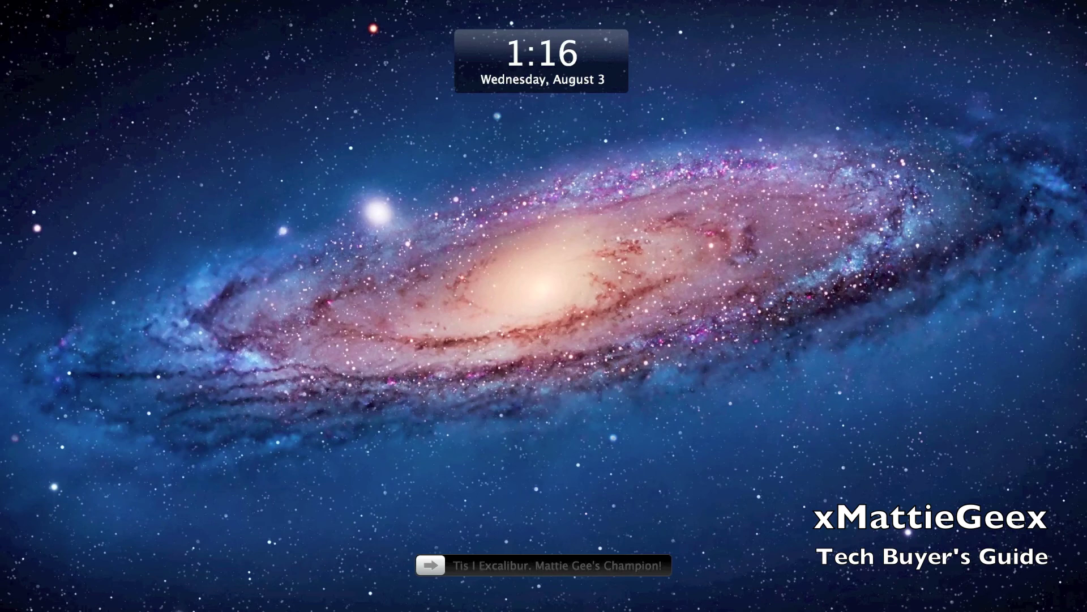
Step: Slide the unlock knob right to unlock, then return focus to the desktop
left_click_drag(430, 565, 654, 565)
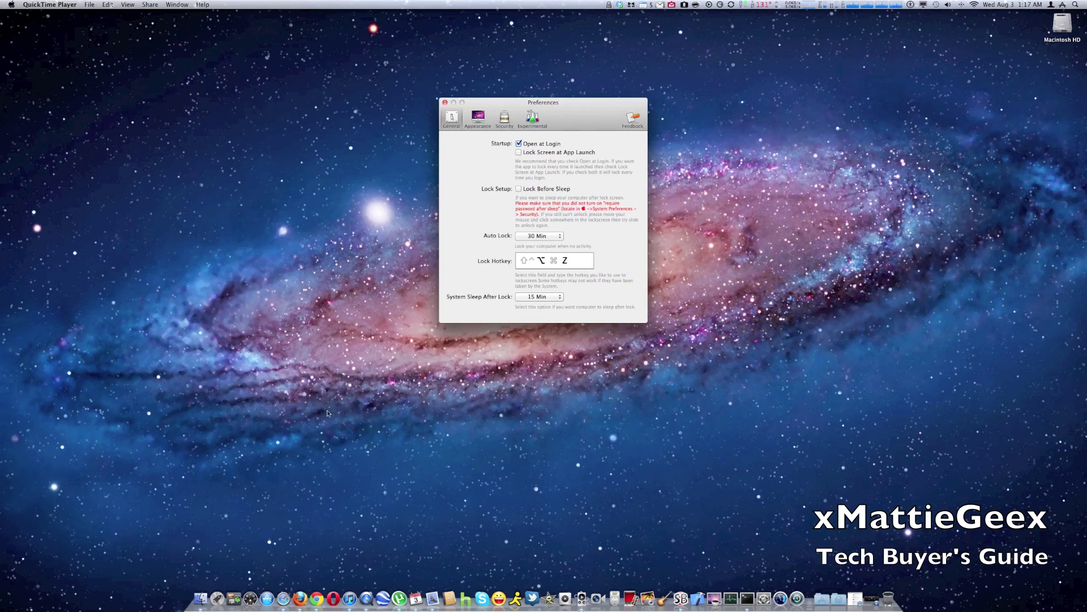
left_click(299, 306)
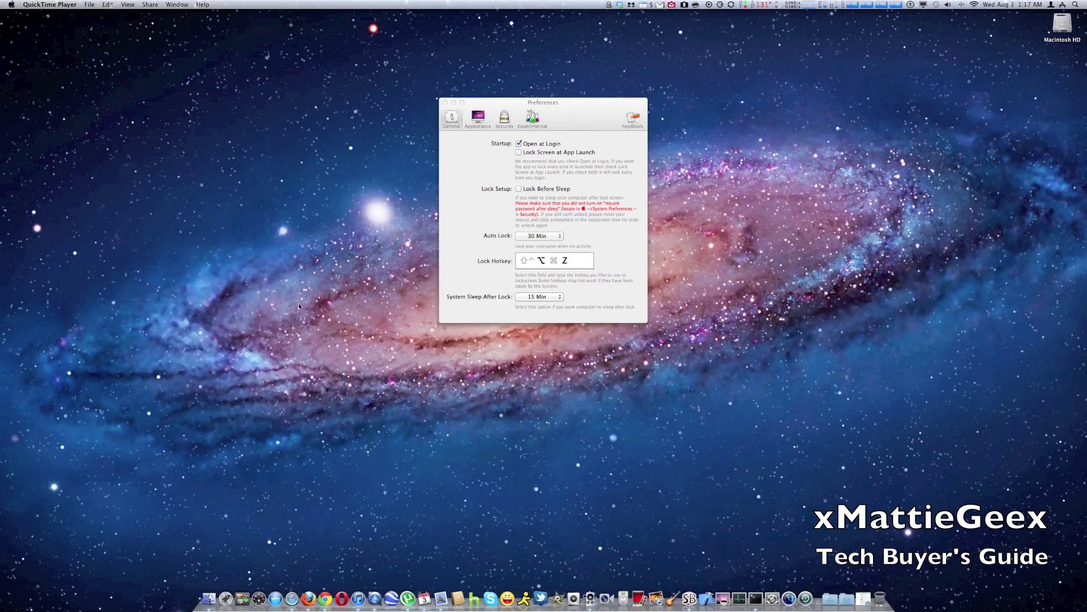